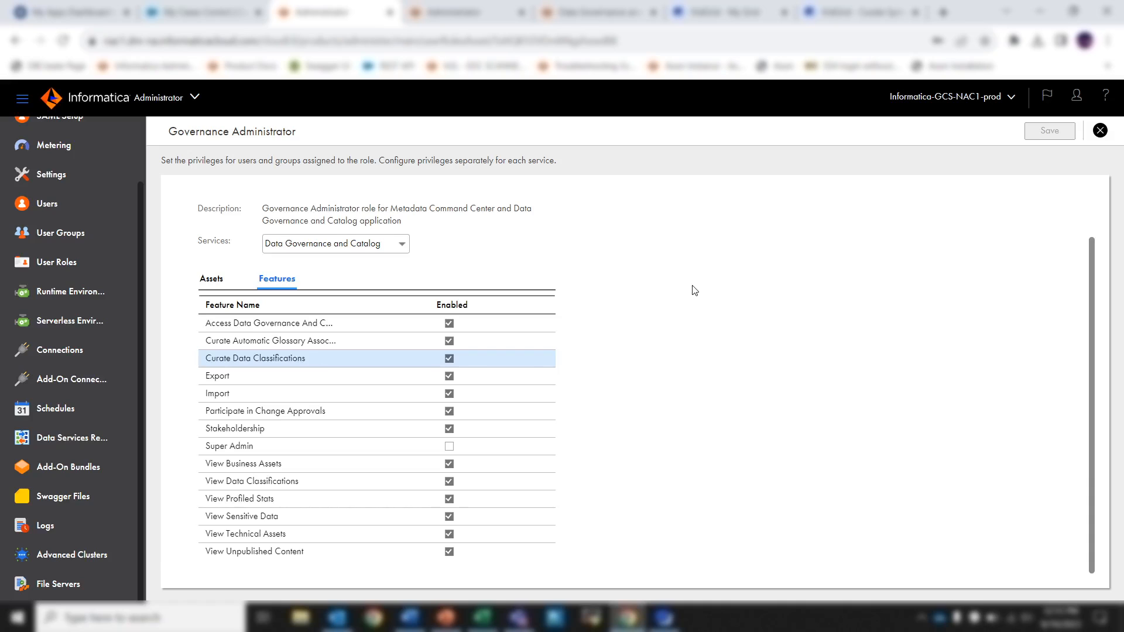
Review the Governance Administrator role's curation, export and import features for Data Governance and Catalog, and its Metadata Command Center asset privileges.
left_click(390, 375)
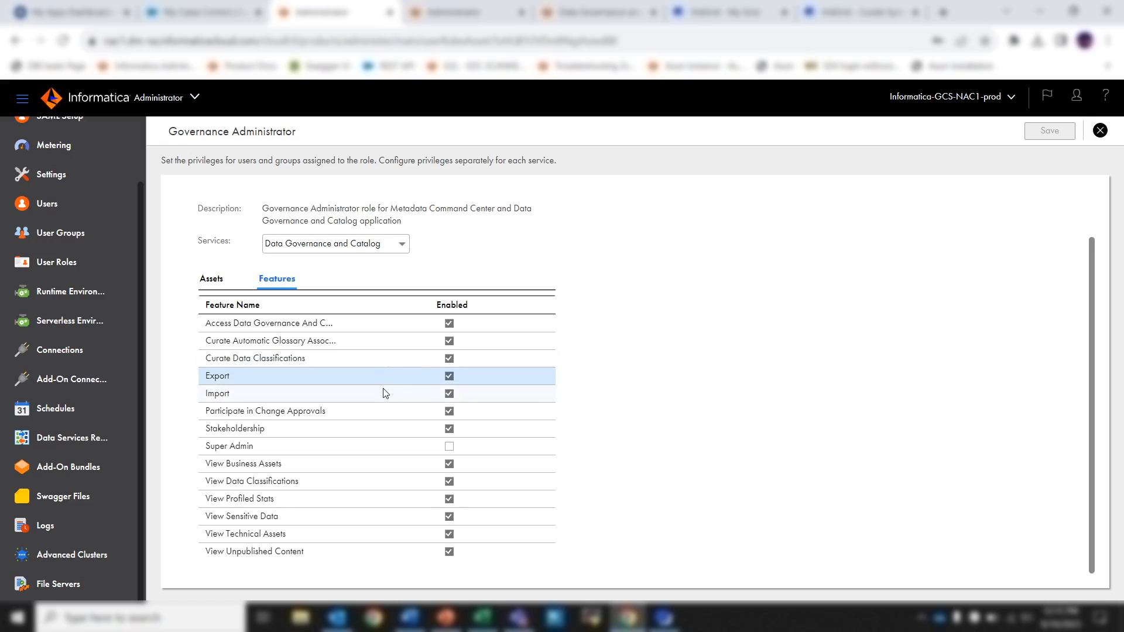
left_click(386, 393)
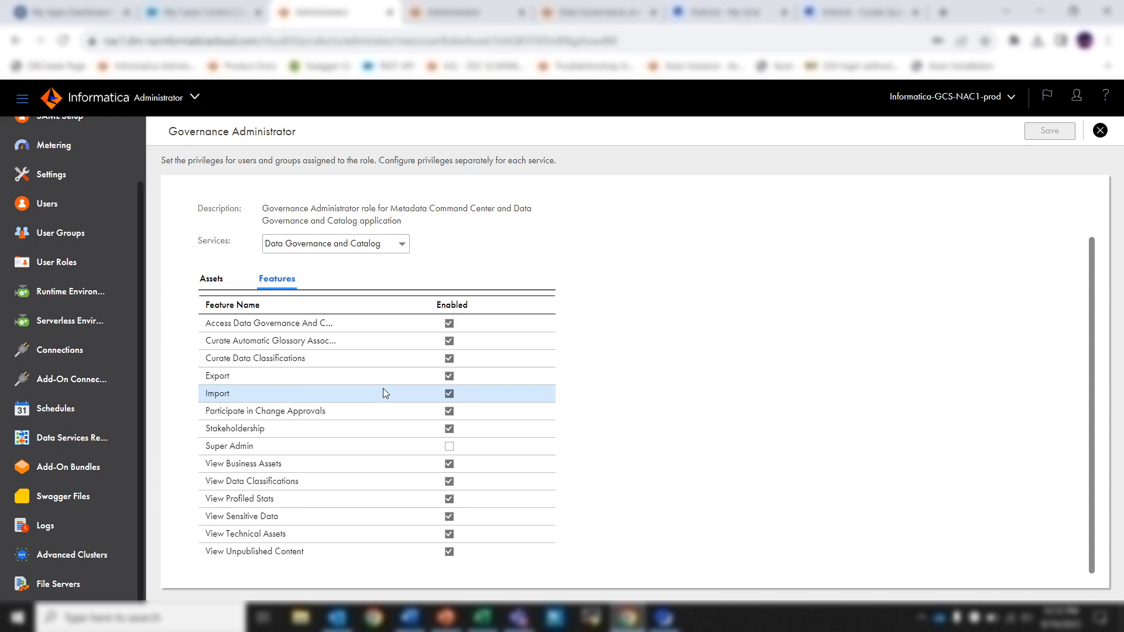
left_click(361, 342)
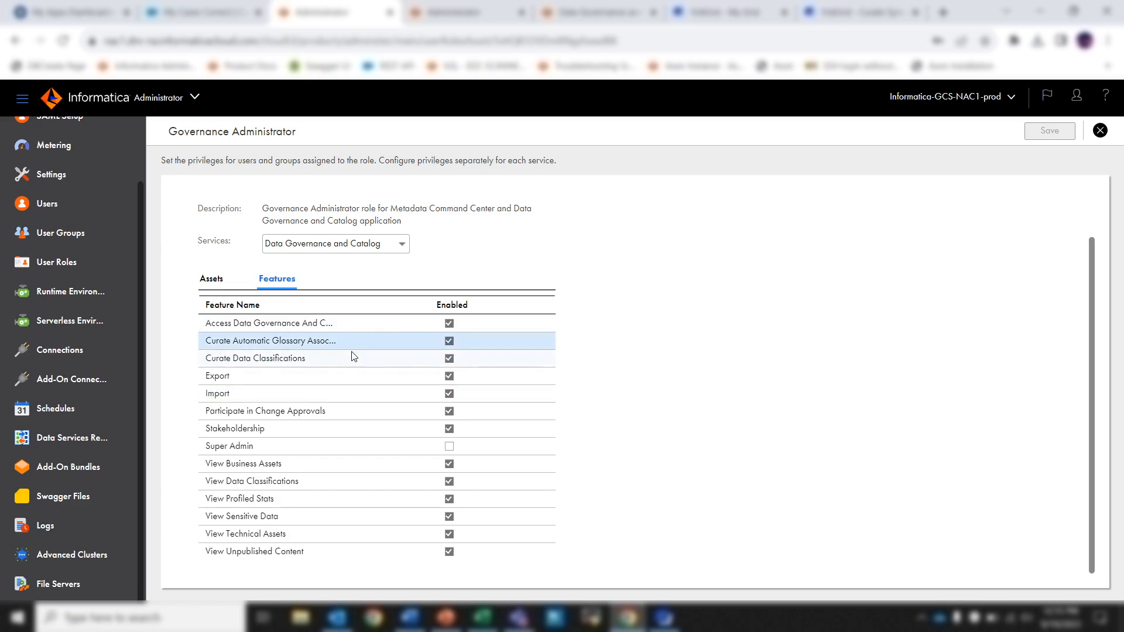
left_click(353, 356)
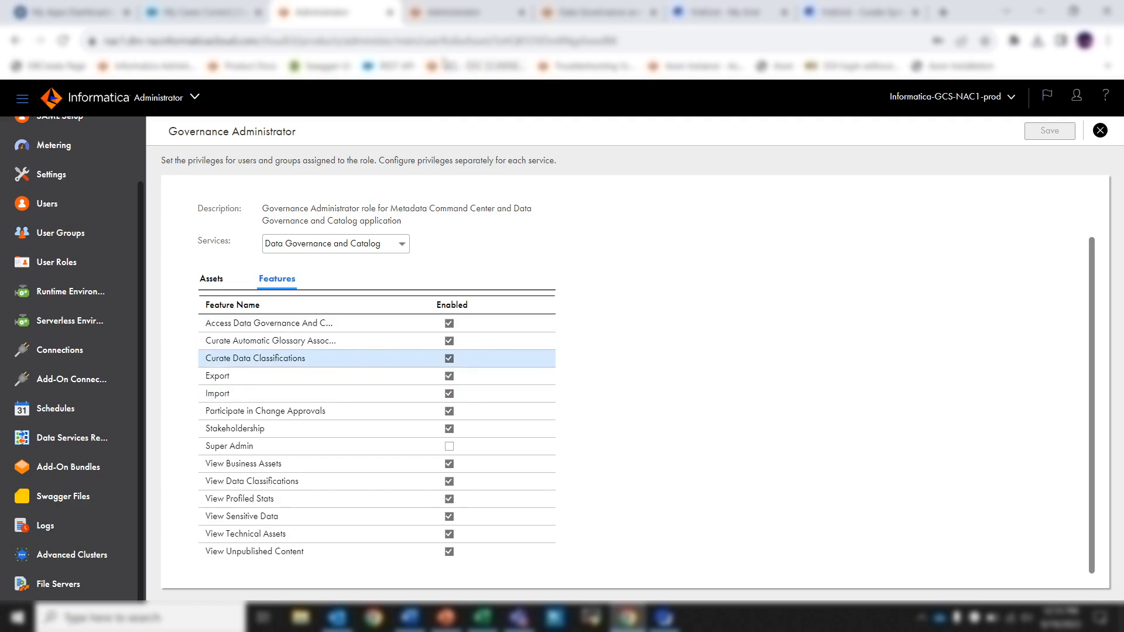
left_click(485, 21)
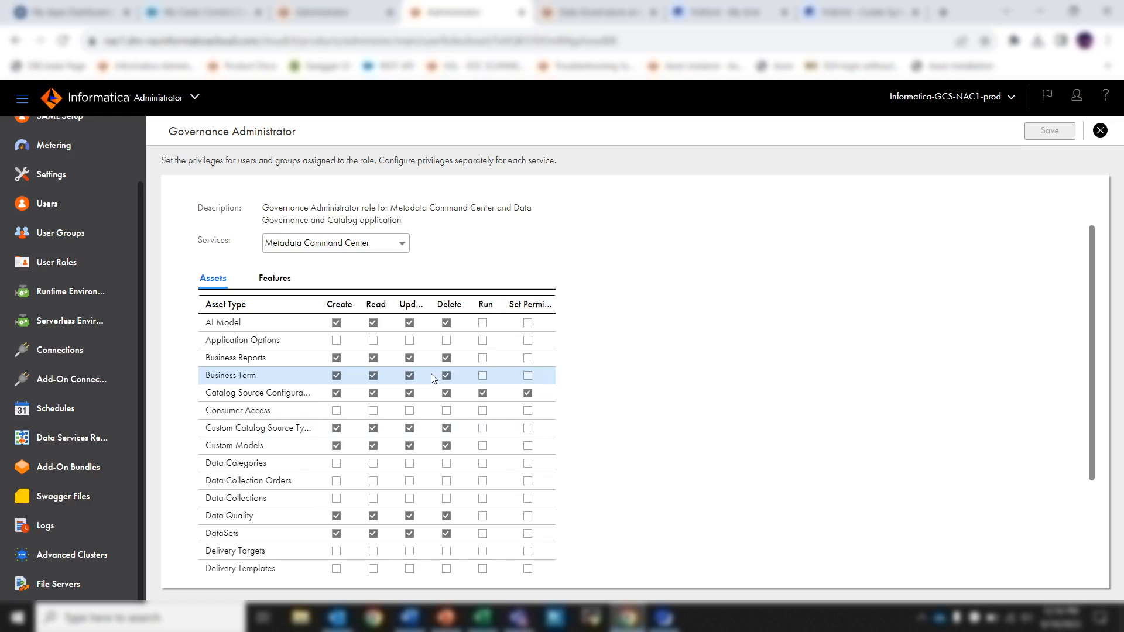
In Data Governance and Catalog, examine the CLAIRE glossary recommendations for the ID and FIRST_NAME columns of the CUSTOMER table.
left_click(592, 12)
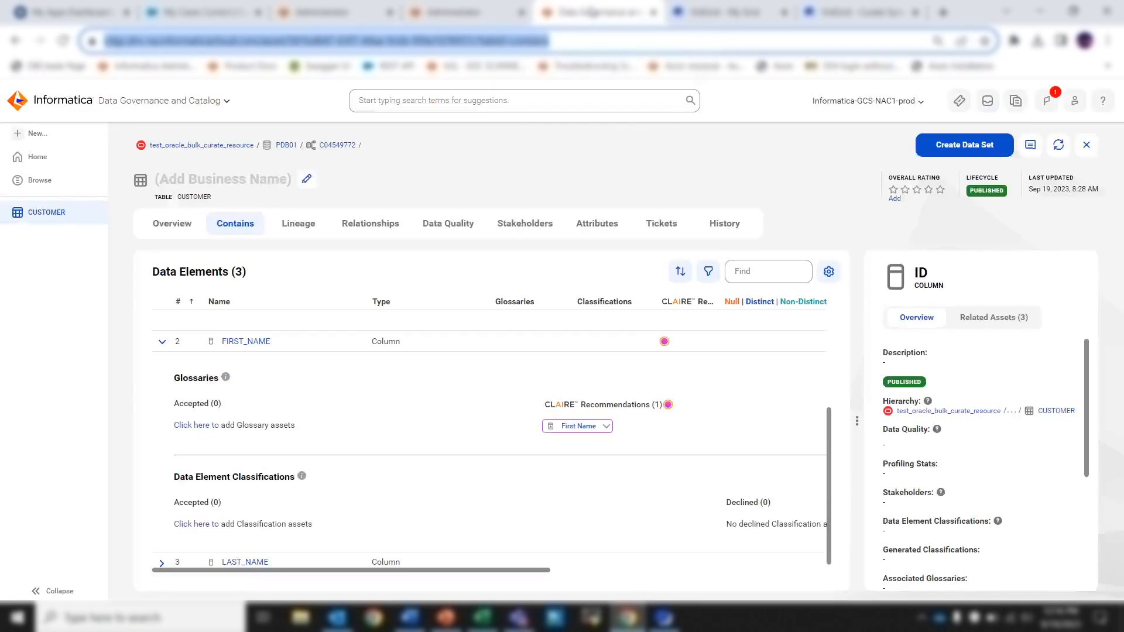
left_click(557, 184)
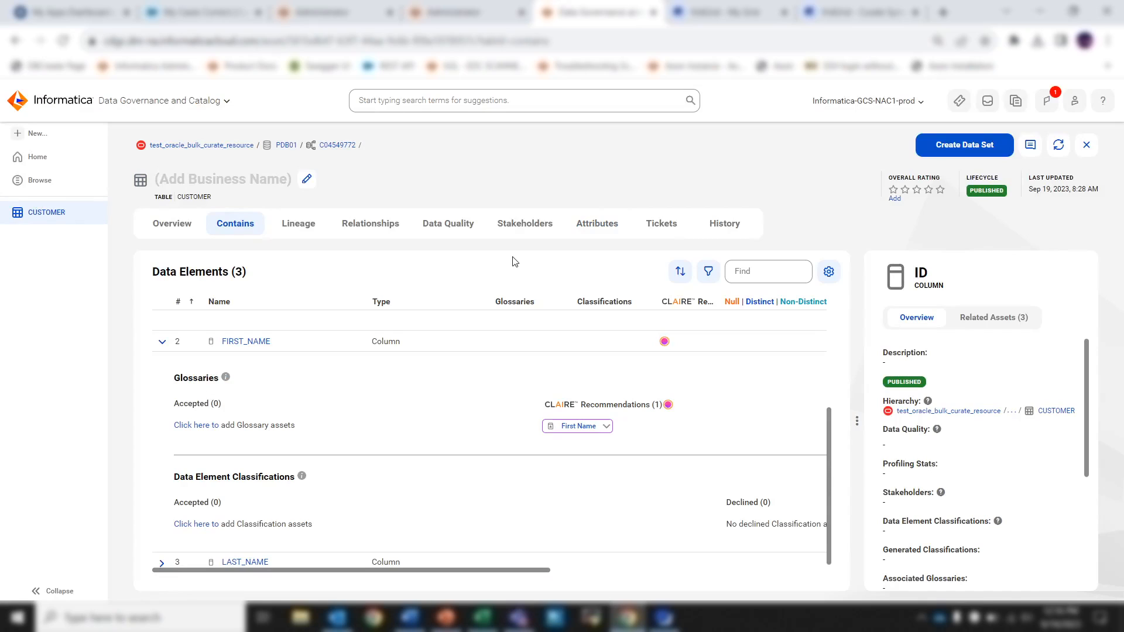
left_click(193, 343)
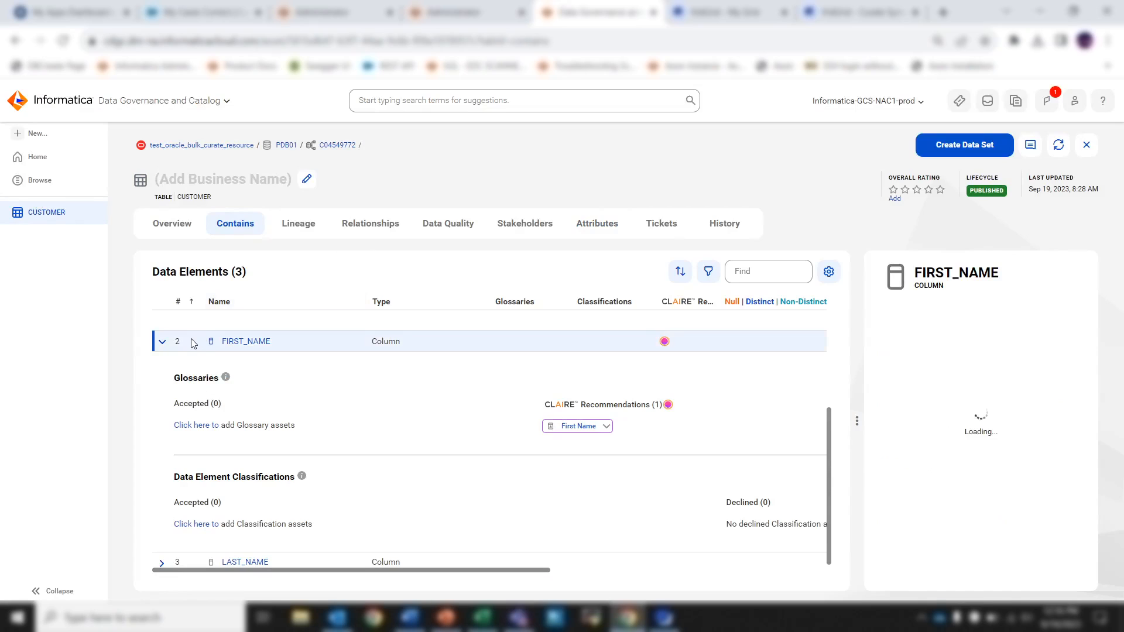
scroll(250, 386, "up", 1)
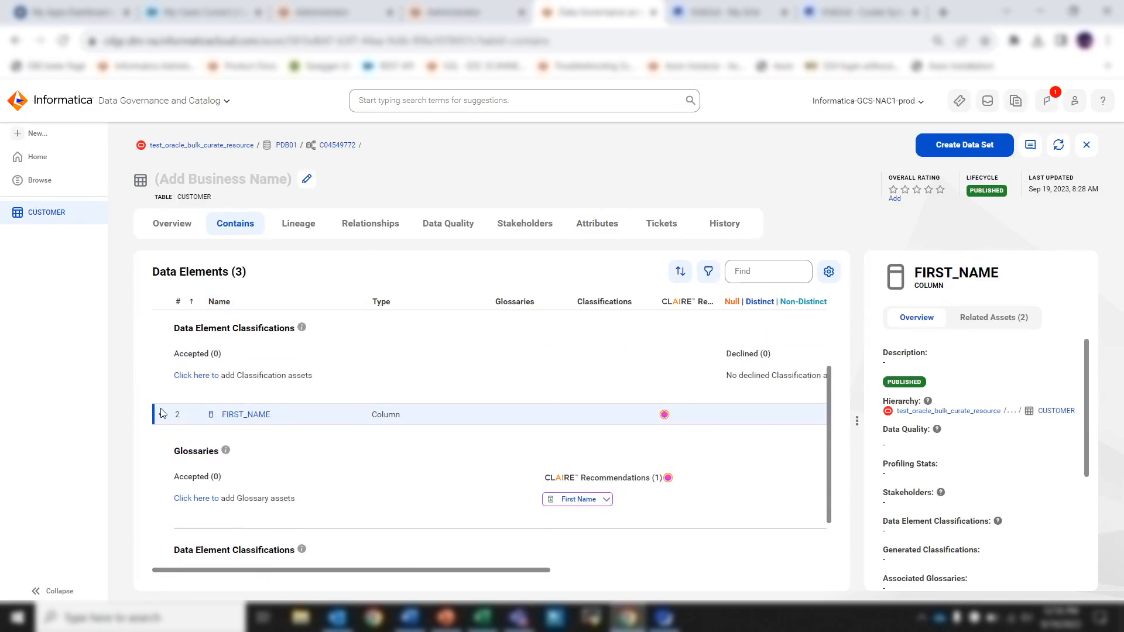
scroll(163, 414, "up", 2)
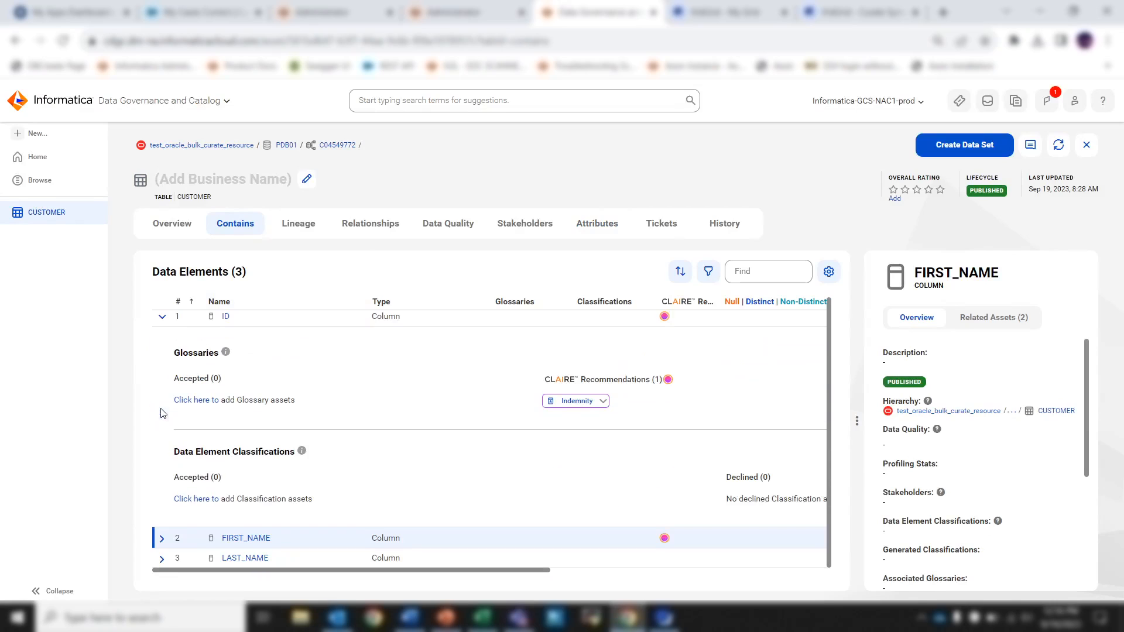
left_click(162, 318)
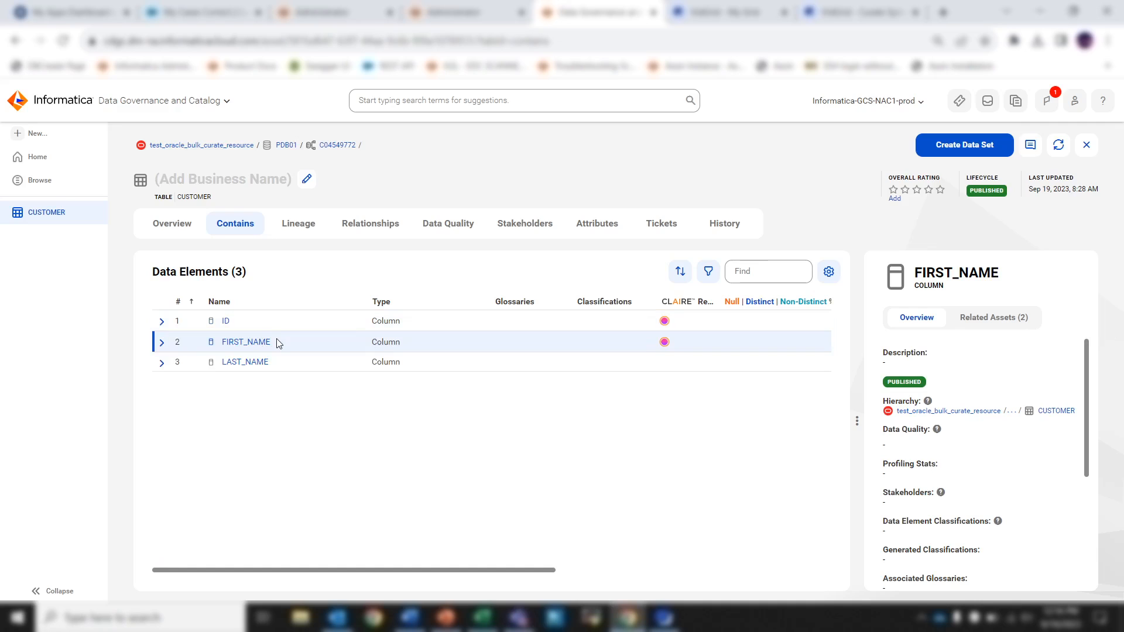
left_click(163, 321)
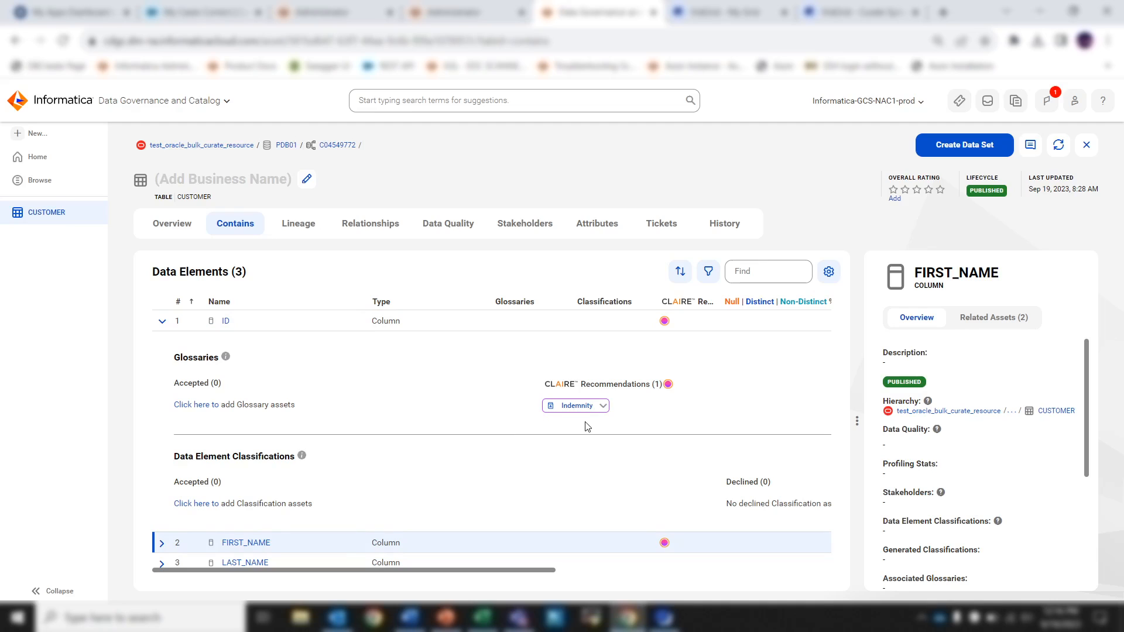
left_click(163, 322)
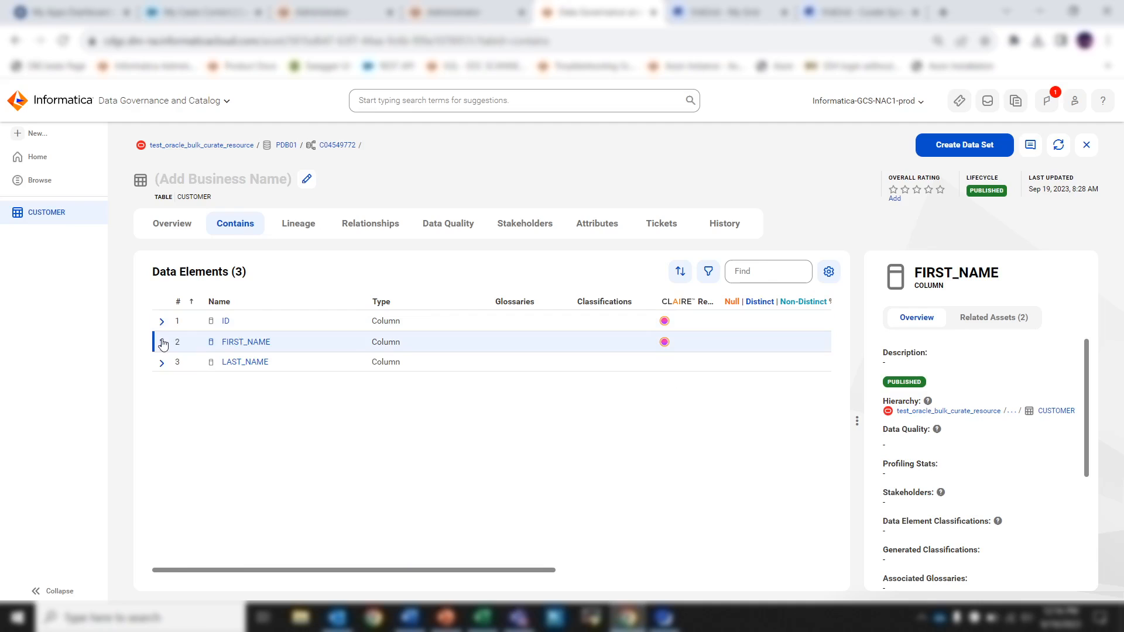
left_click(162, 342)
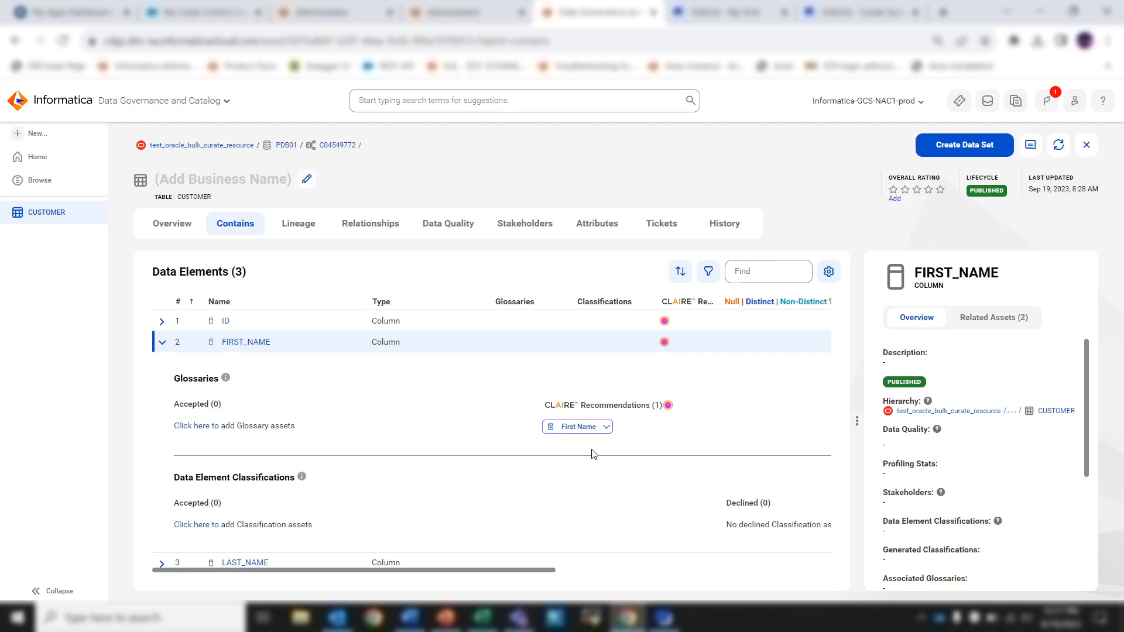
left_click(163, 344)
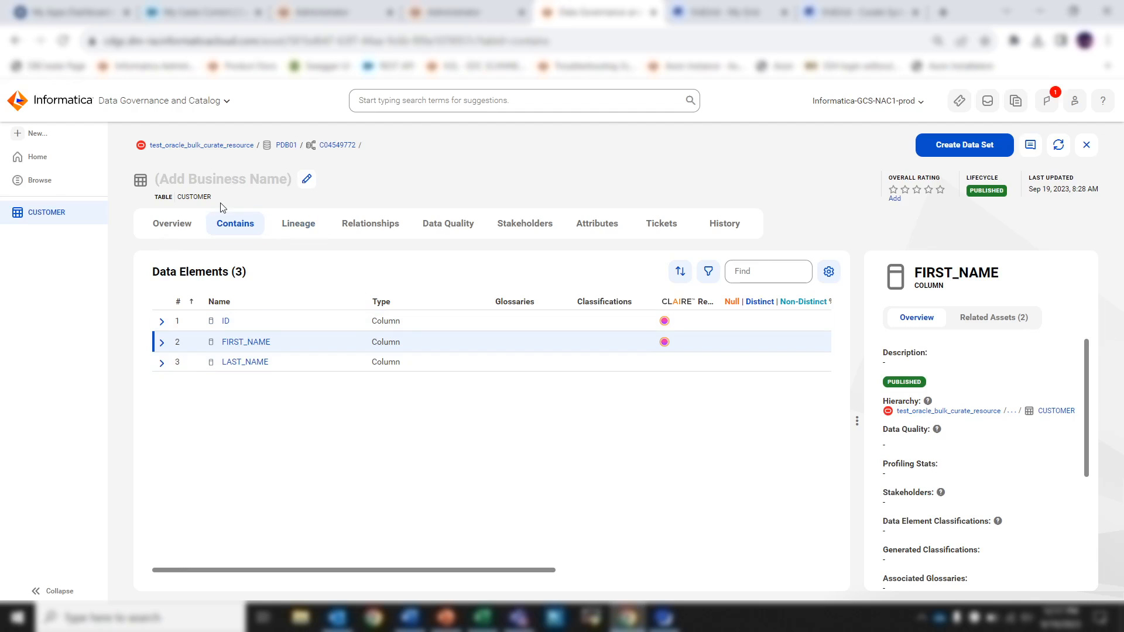
Search the catalog for customer and filter the results to asset type Table and catalog source type Oracle.
left_click(438, 105)
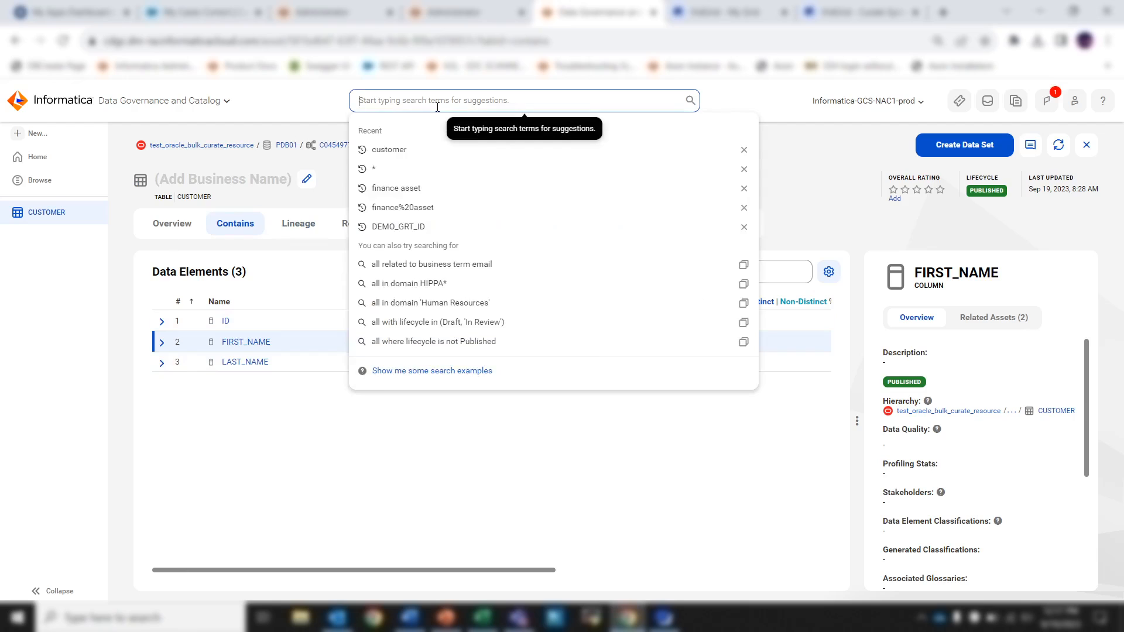
left_click(430, 150)
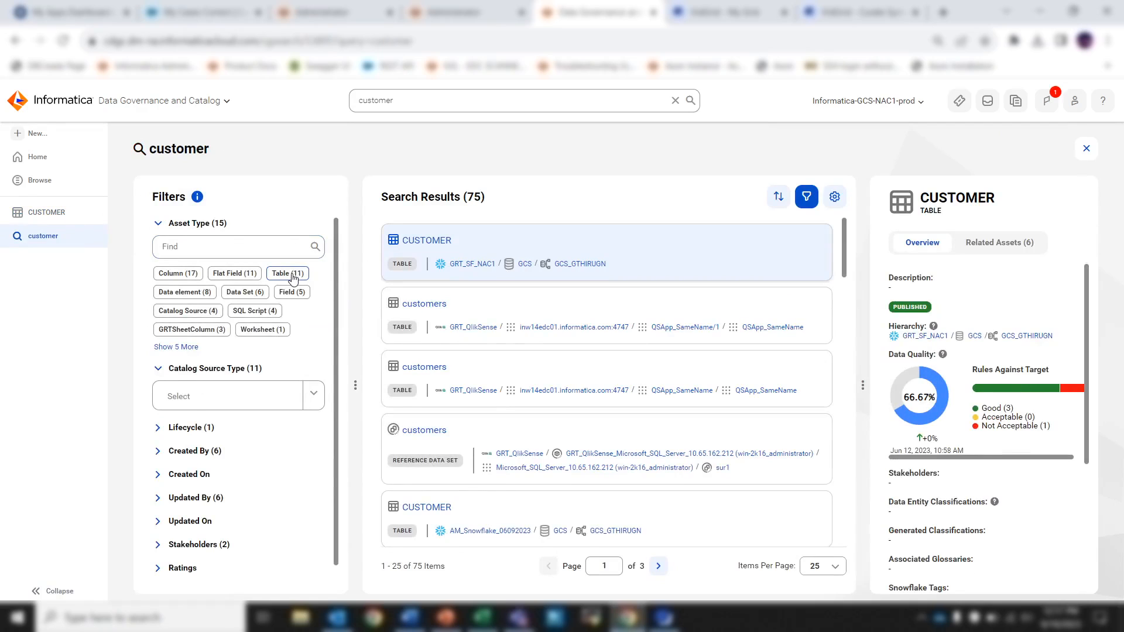
left_click(294, 275)
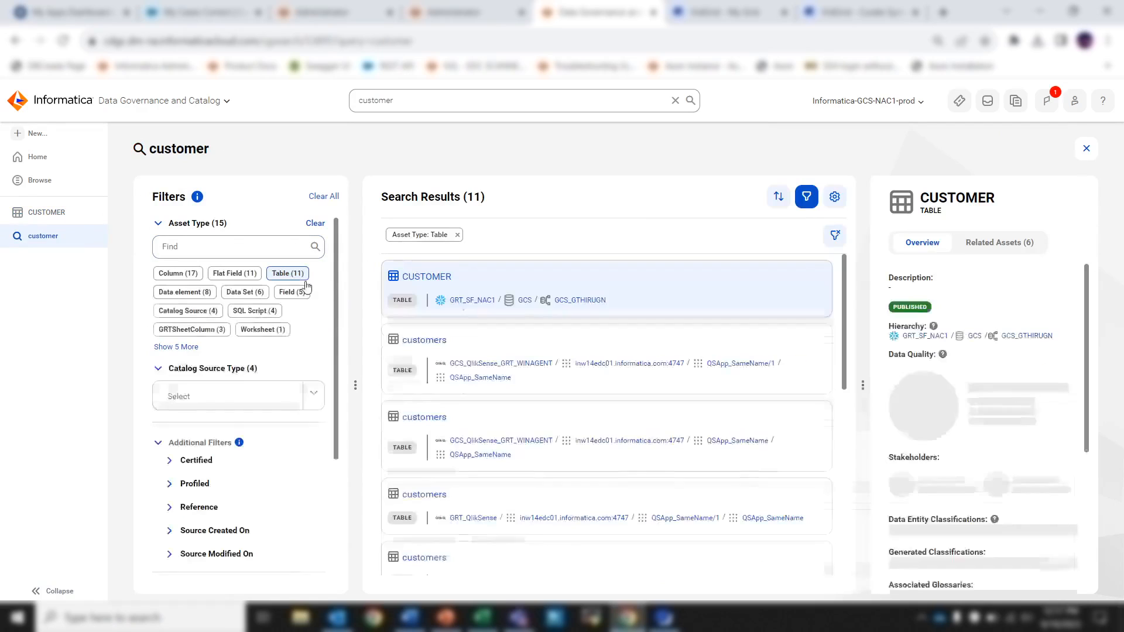
left_click(312, 400)
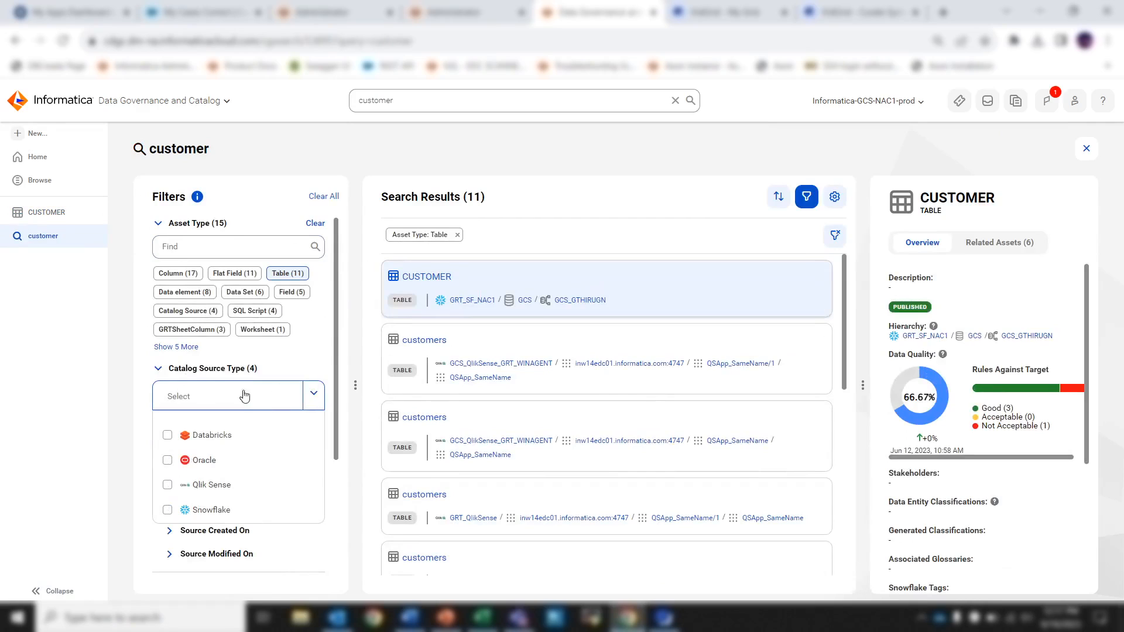
left_click(209, 460)
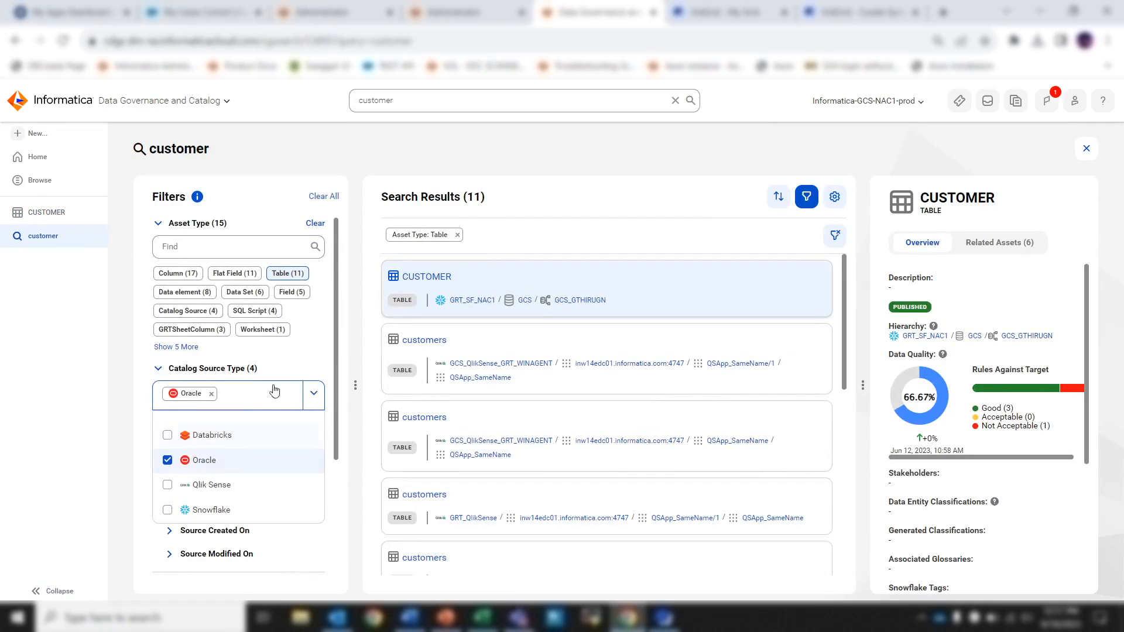
left_click(328, 347)
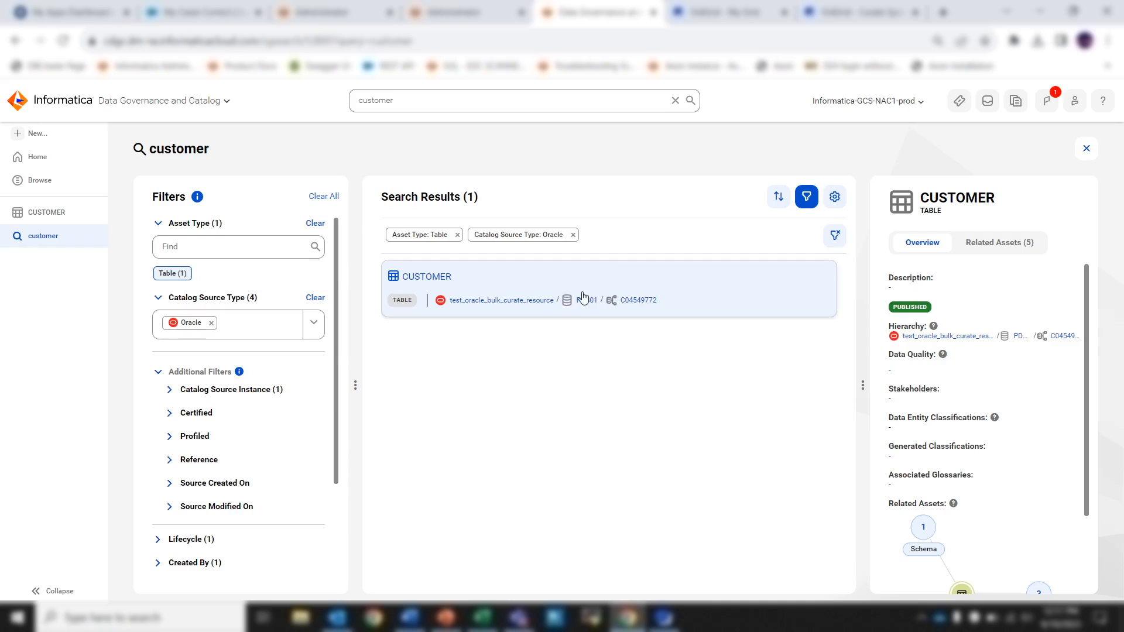
Export the filtered search results with Include Hierarchy enabled, keeping the proposed file name.
left_click(835, 197)
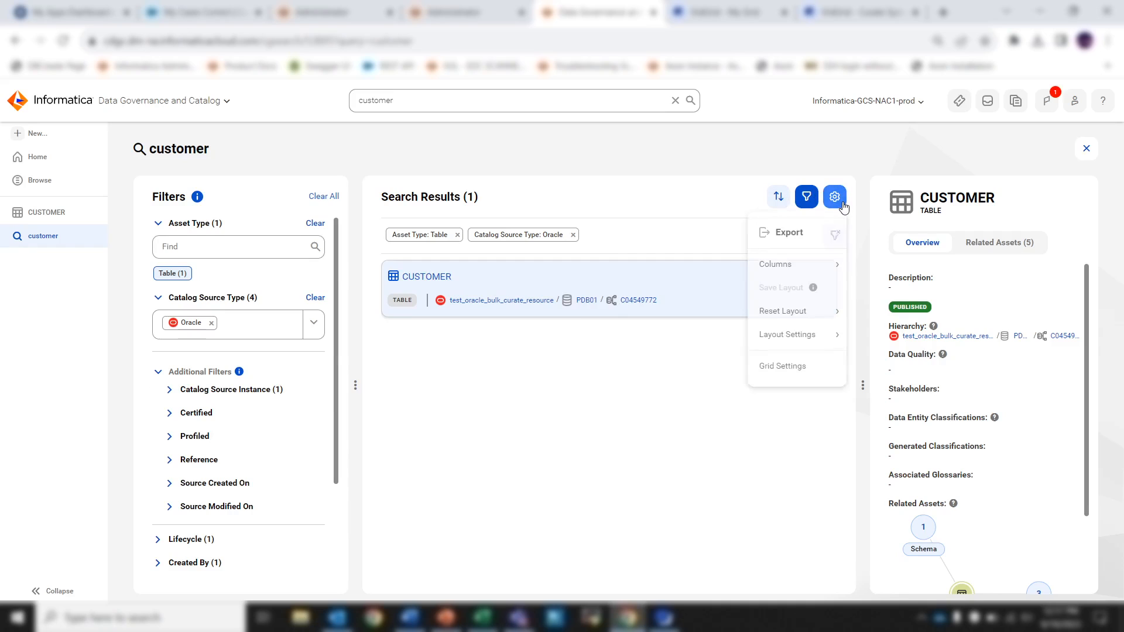
left_click(814, 235)
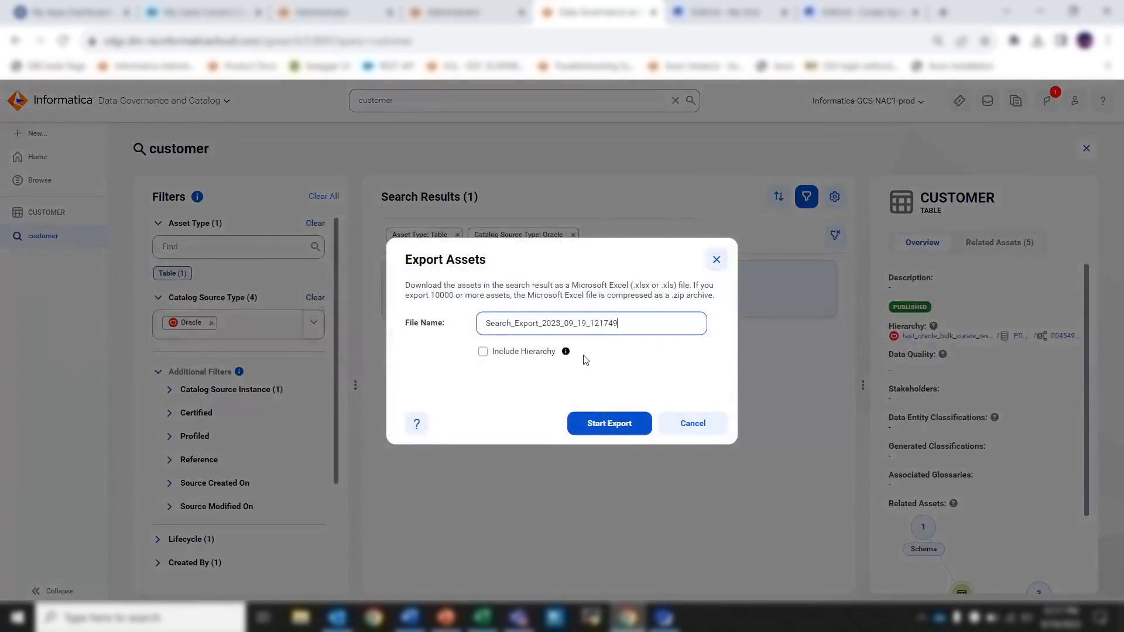
left_click(506, 360)
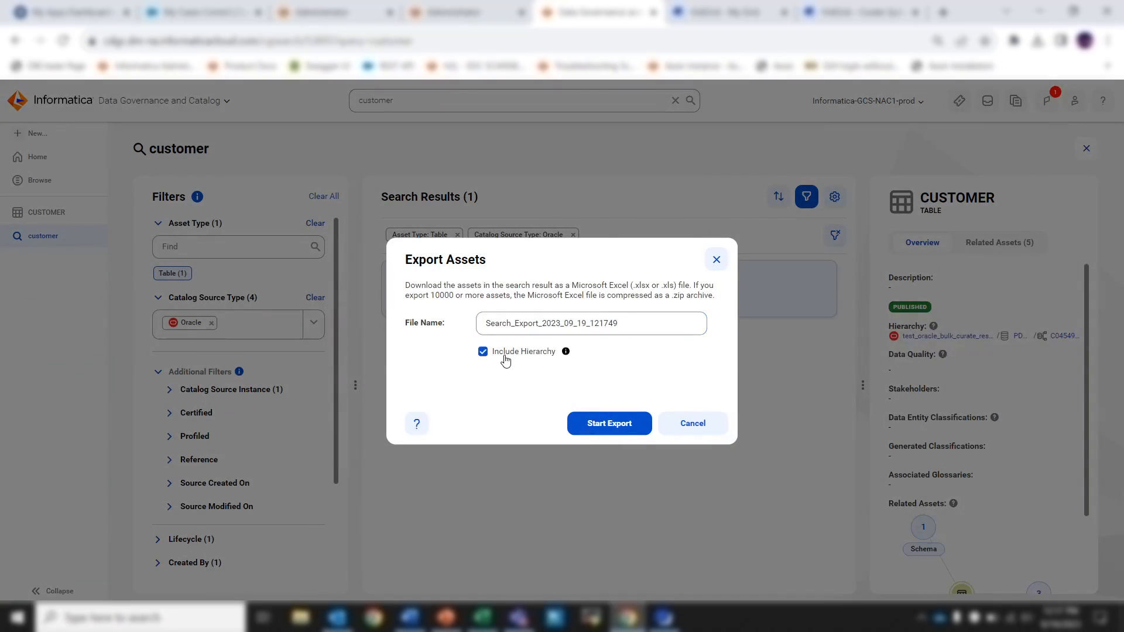
mouse_move(566, 355)
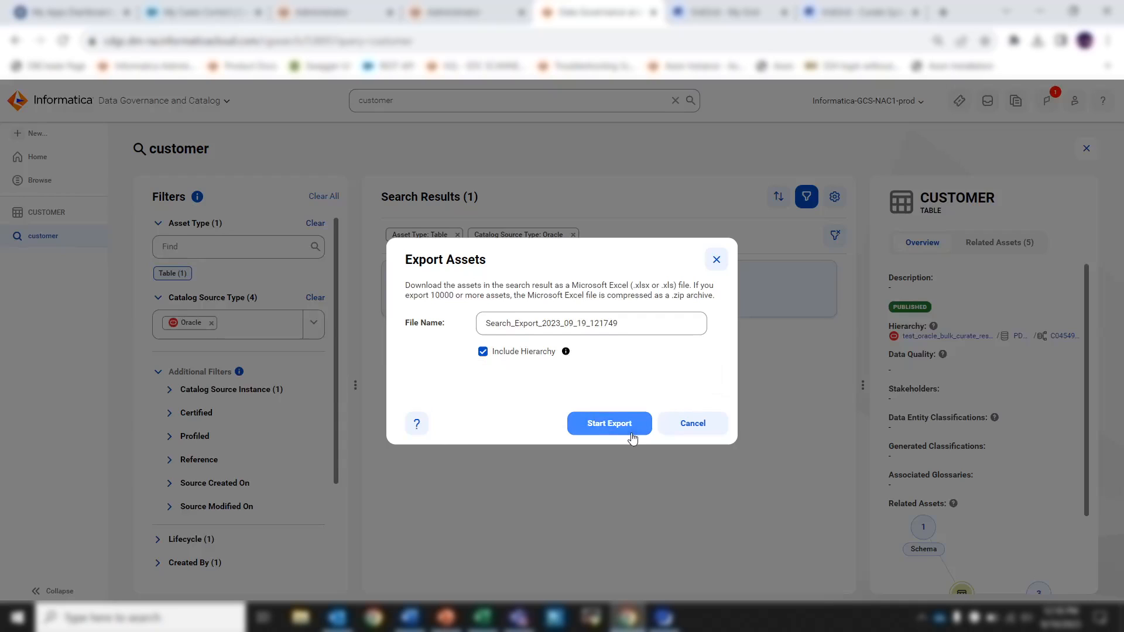
left_click(609, 423)
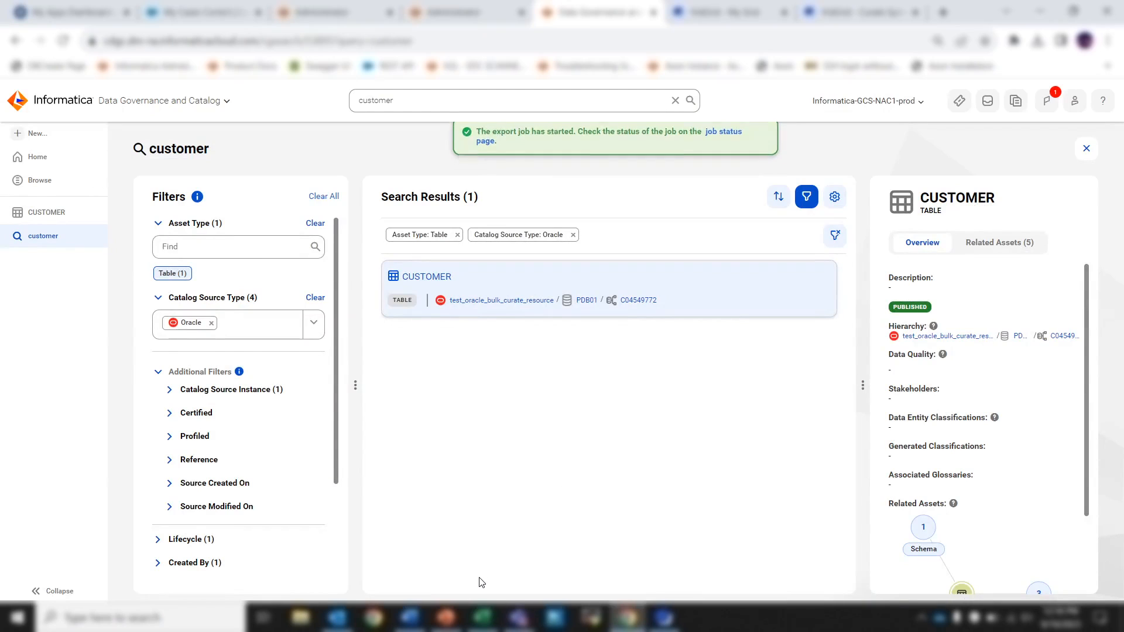
Switch to the exported workbook in Excel and examine its sheets from Table of Contents through Table.
left_click(482, 616)
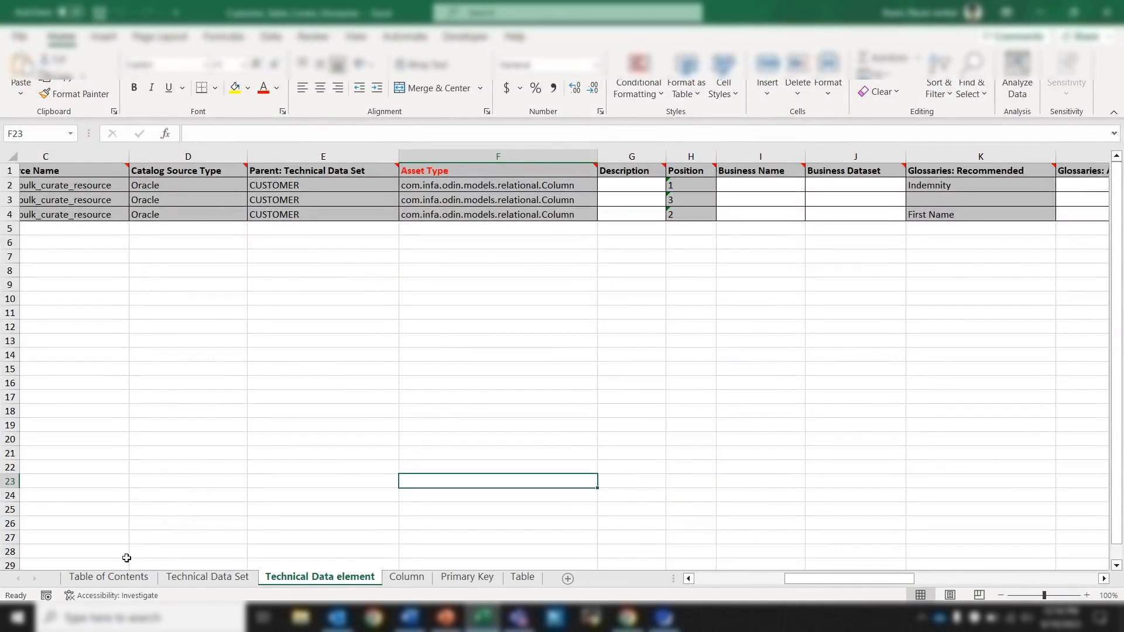
left_click(125, 578)
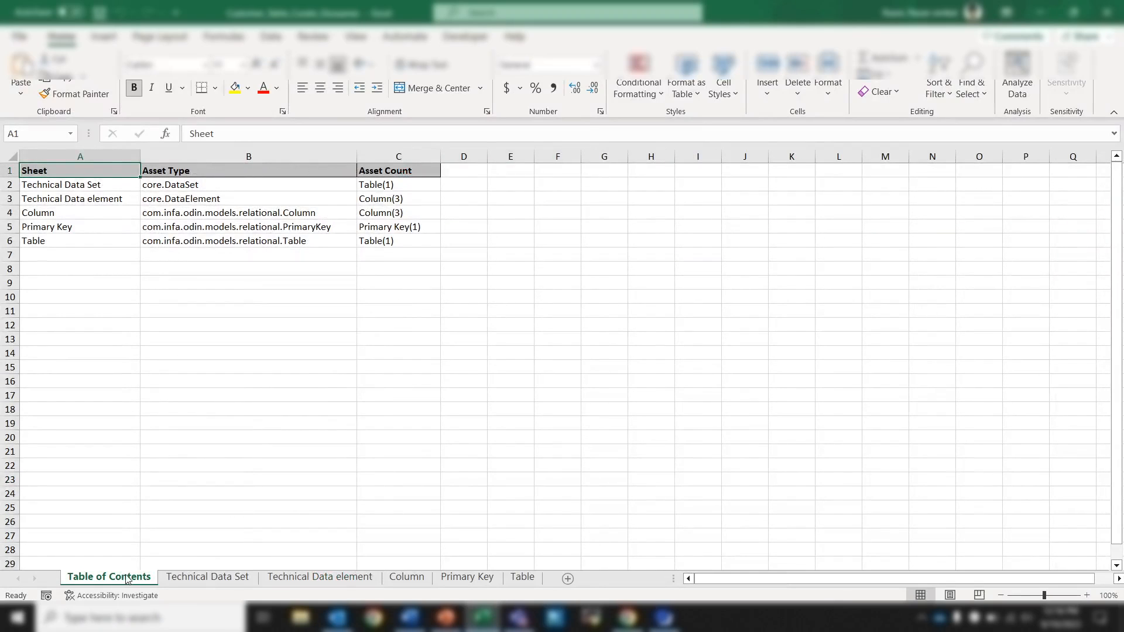
left_click(188, 576)
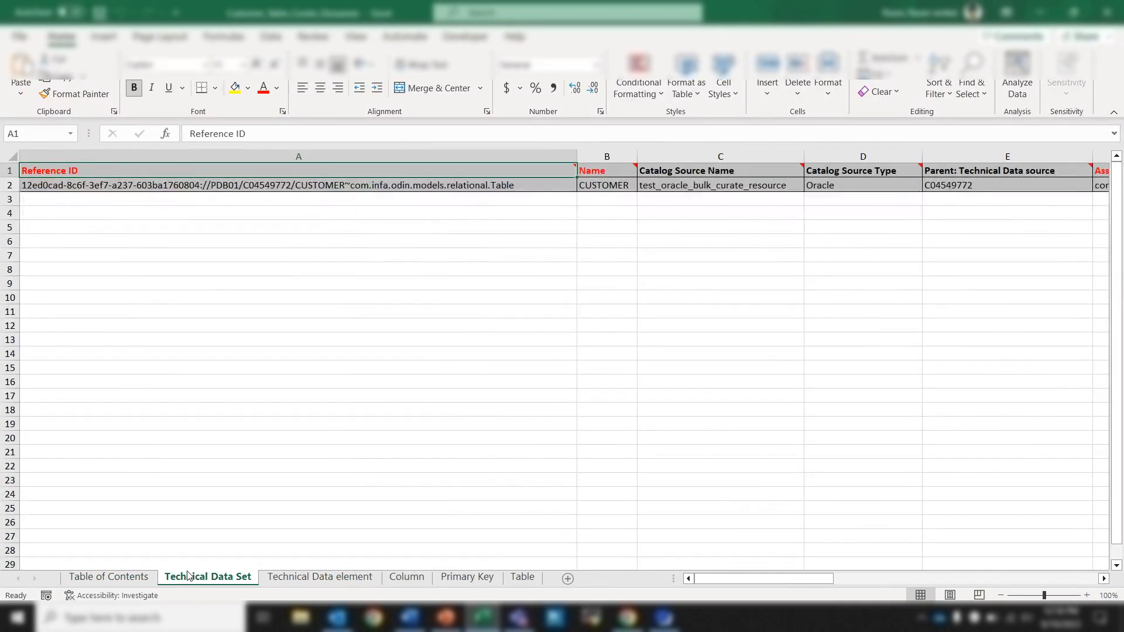
left_click(288, 575)
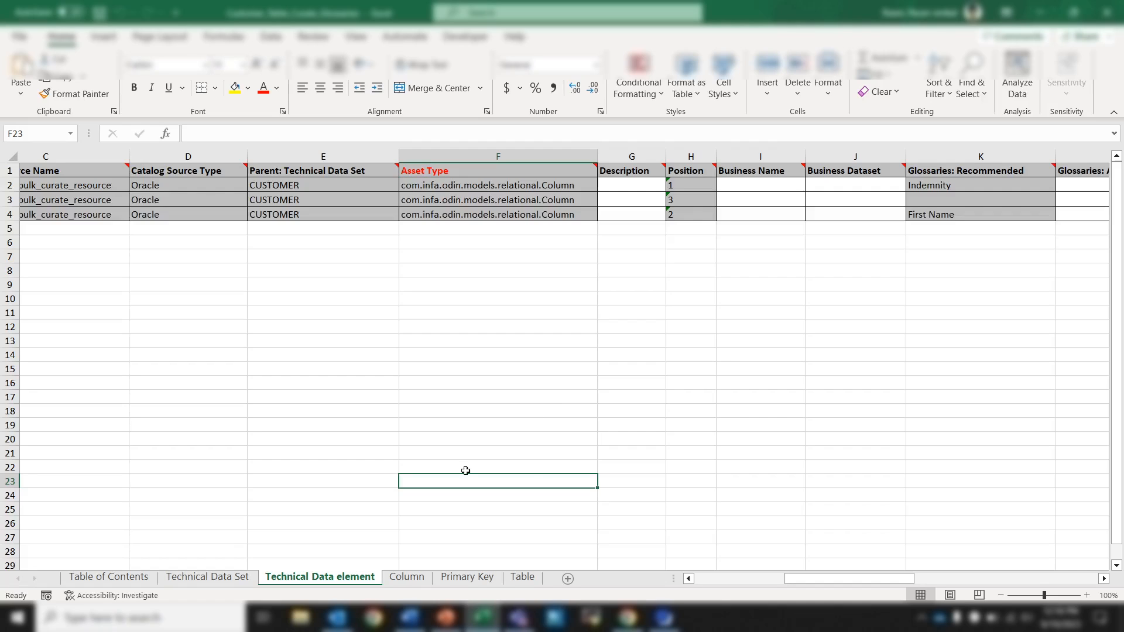
left_click(409, 579)
left_click(448, 582)
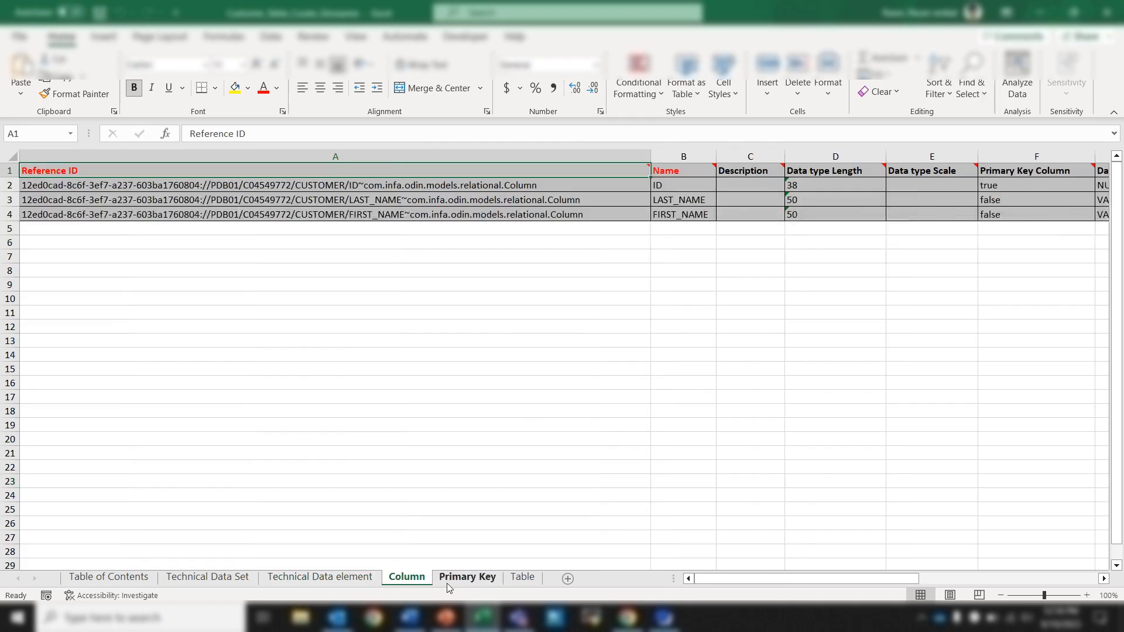
left_click(523, 578)
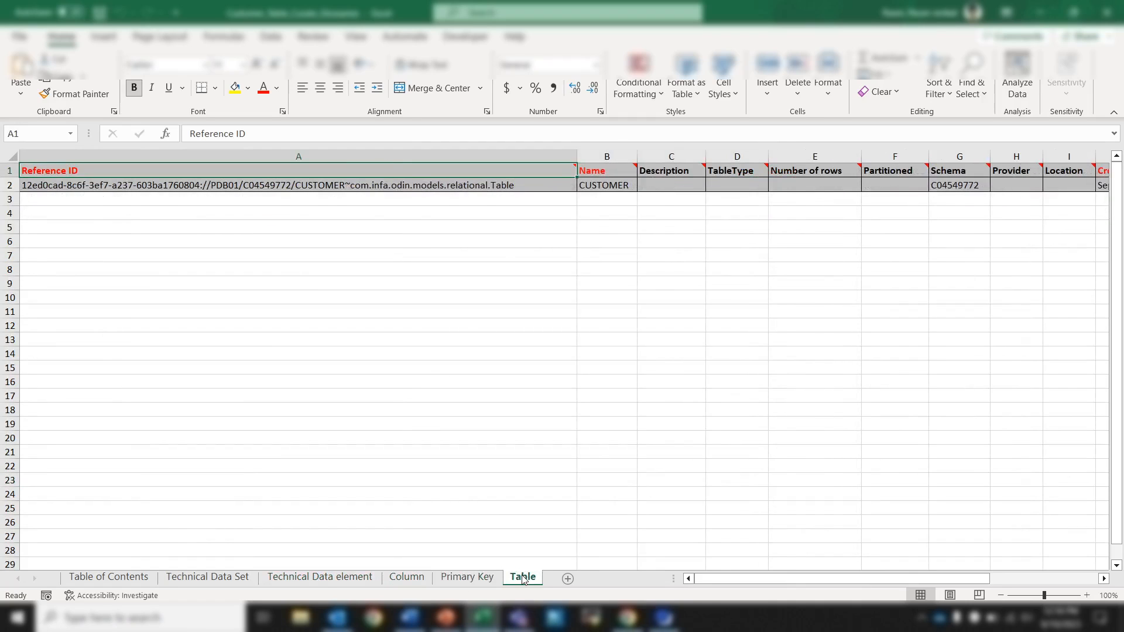
On the Technical Data element sheet, examine the columns for recommended, accepted and rejected glossaries.
left_click(314, 579)
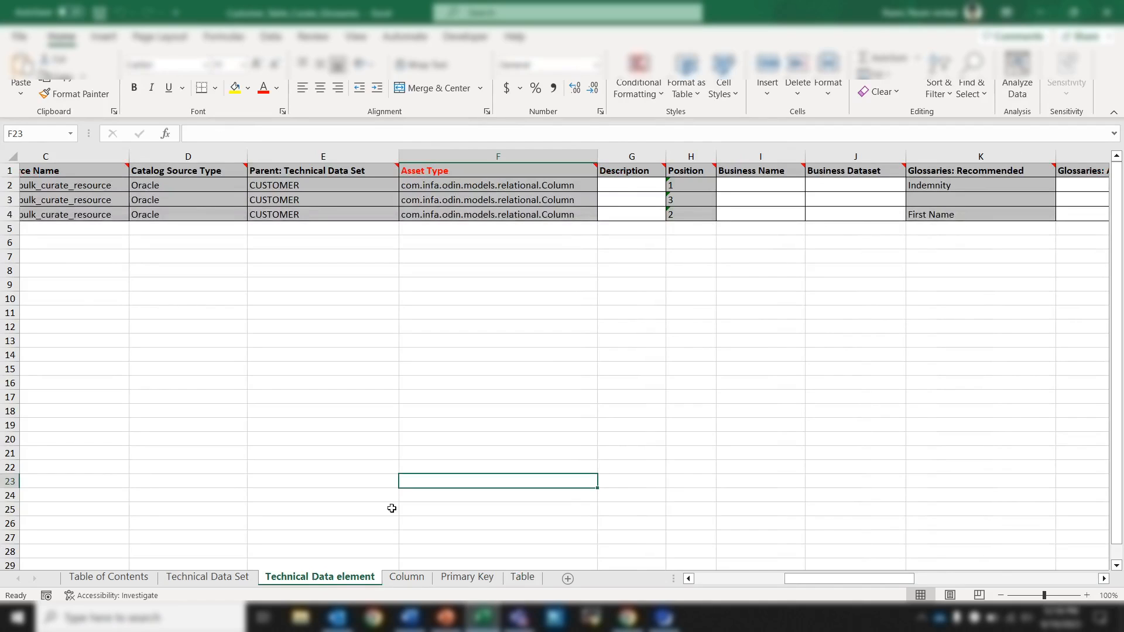
scroll(692, 319, "right", 3)
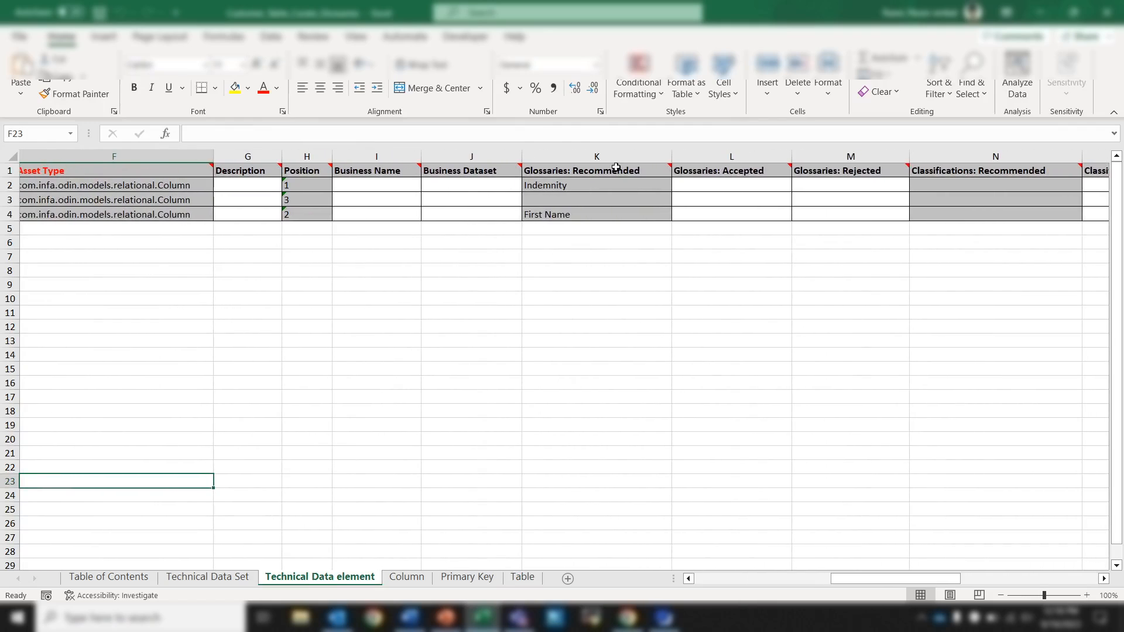
mouse_move(630, 171)
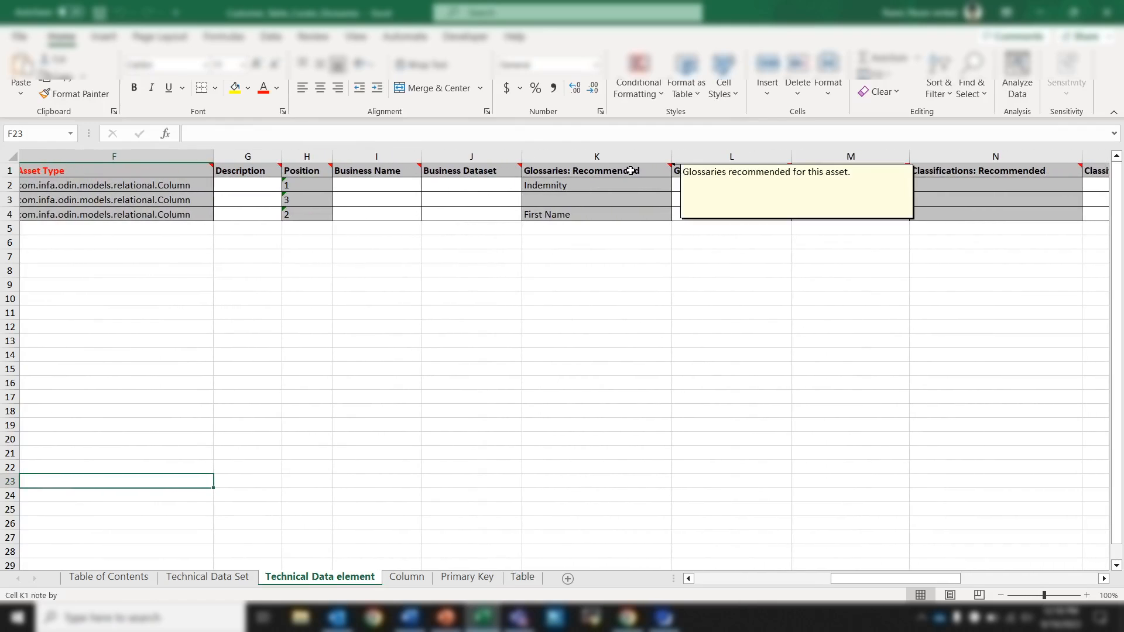
left_click_drag(630, 170, 624, 216)
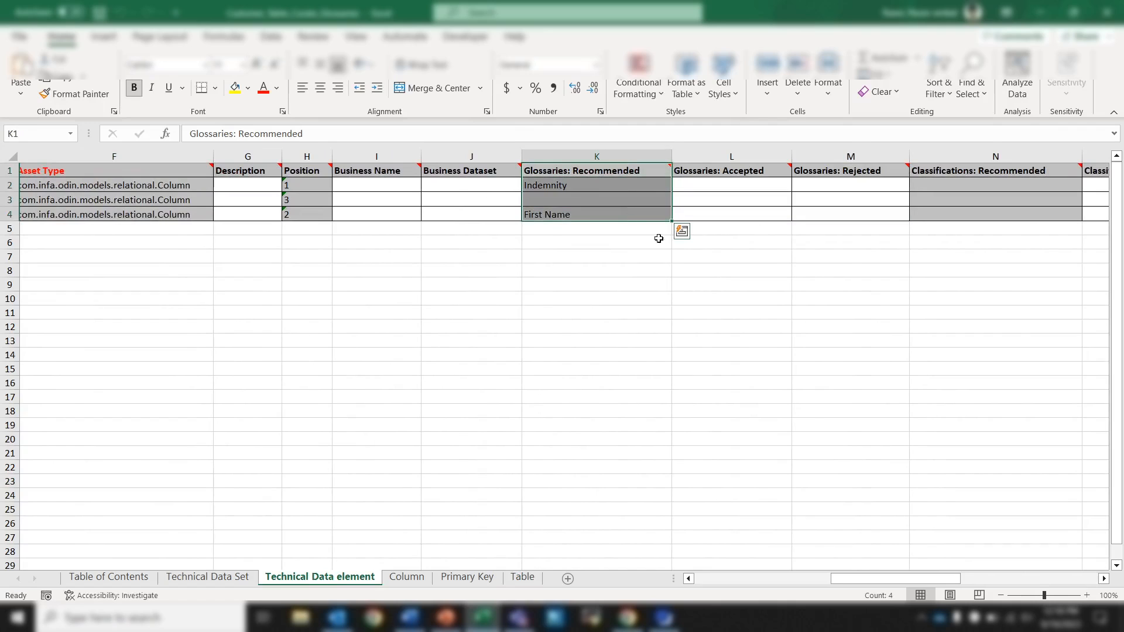
left_click(680, 258)
scroll(547, 241, "left", 5)
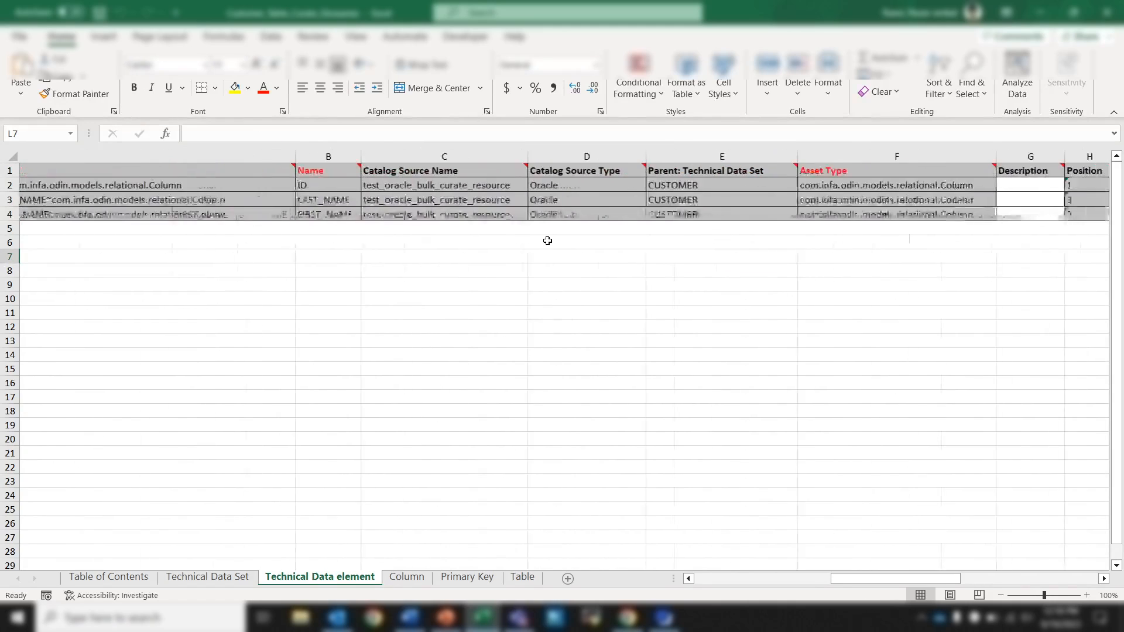
scroll(548, 241, "right", 6)
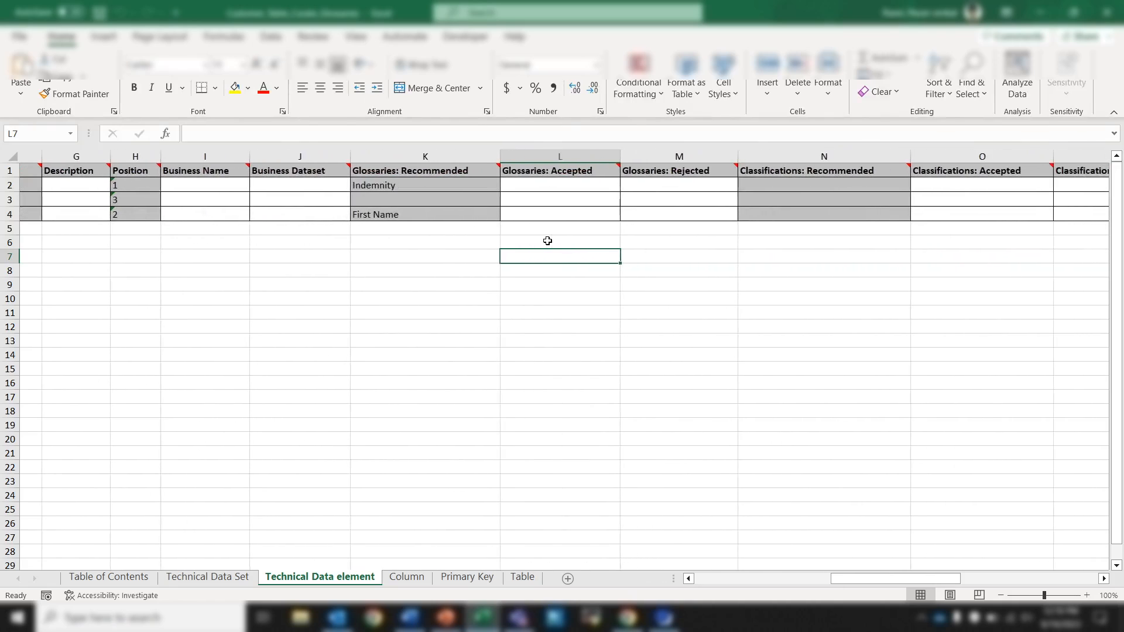
Move the Indemnity recommendation for the ID column from Glossaries: Recommended to Glossaries: Rejected in row 2.
left_click(438, 187)
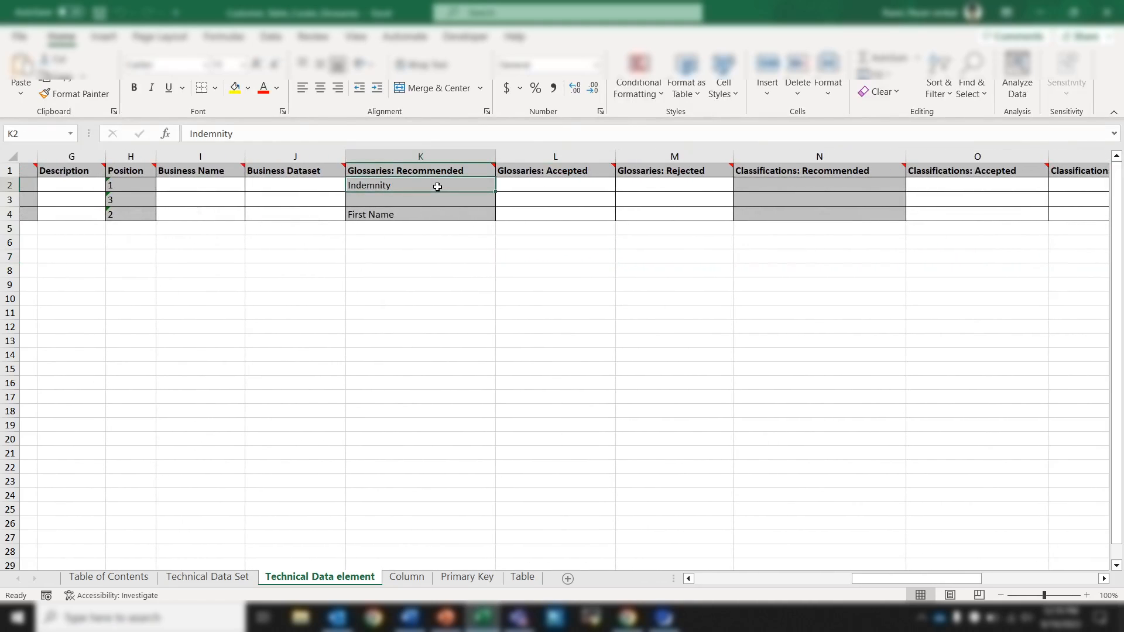
key("ctrl+c")
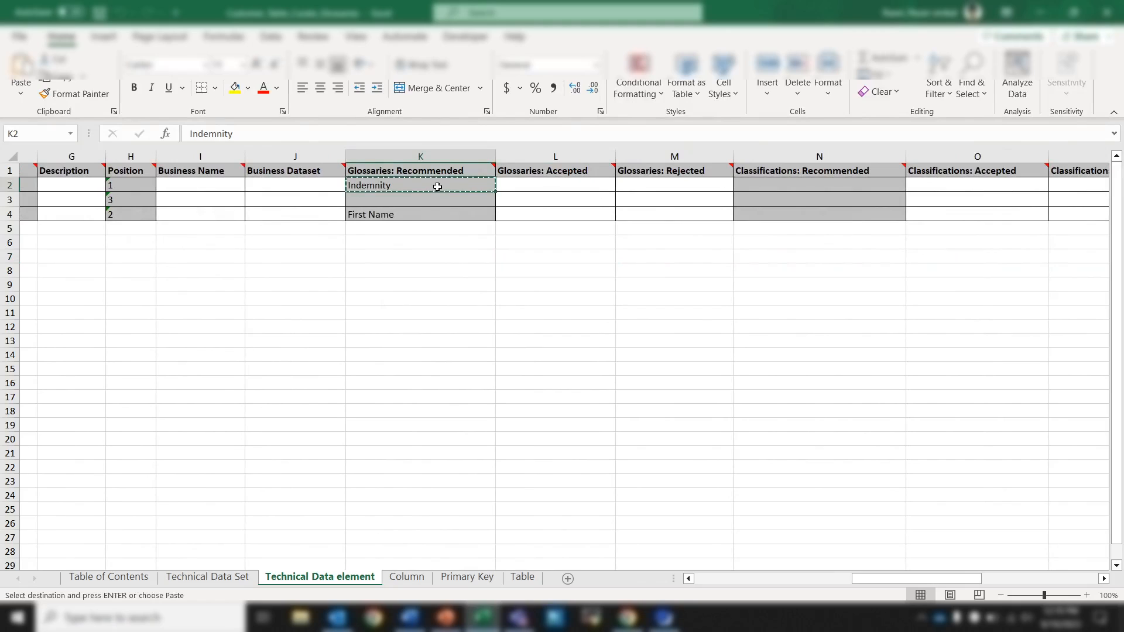
left_click(640, 186)
key("ctrl+v")
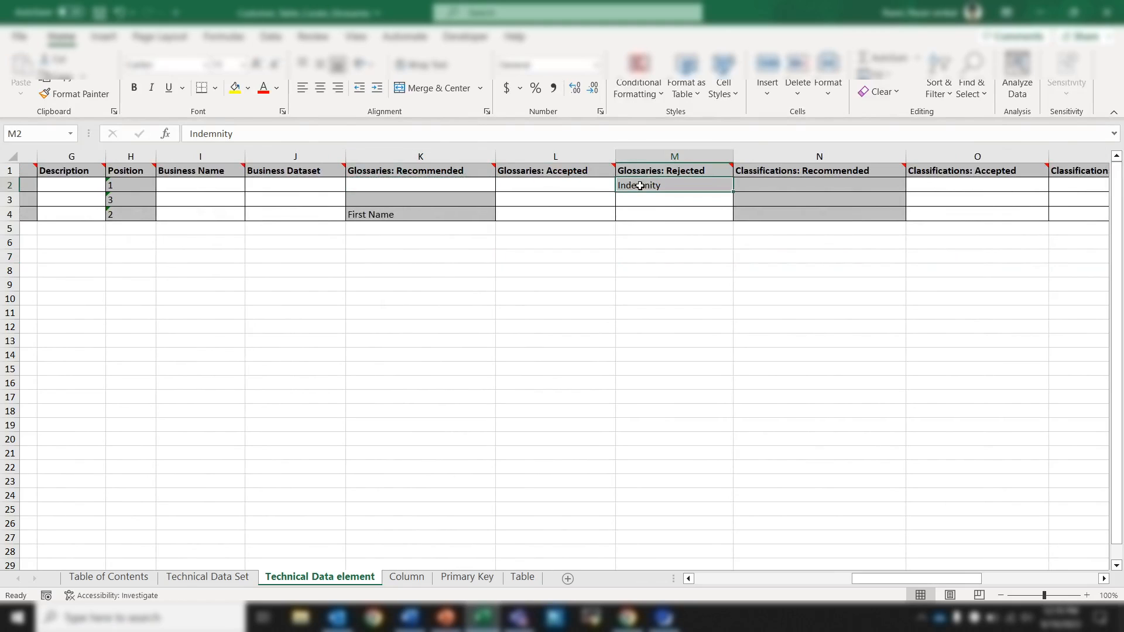
Move the First Name recommendation in row 4 from Glossaries: Recommended to Glossaries: Accepted, and save the workbook.
left_click(421, 214)
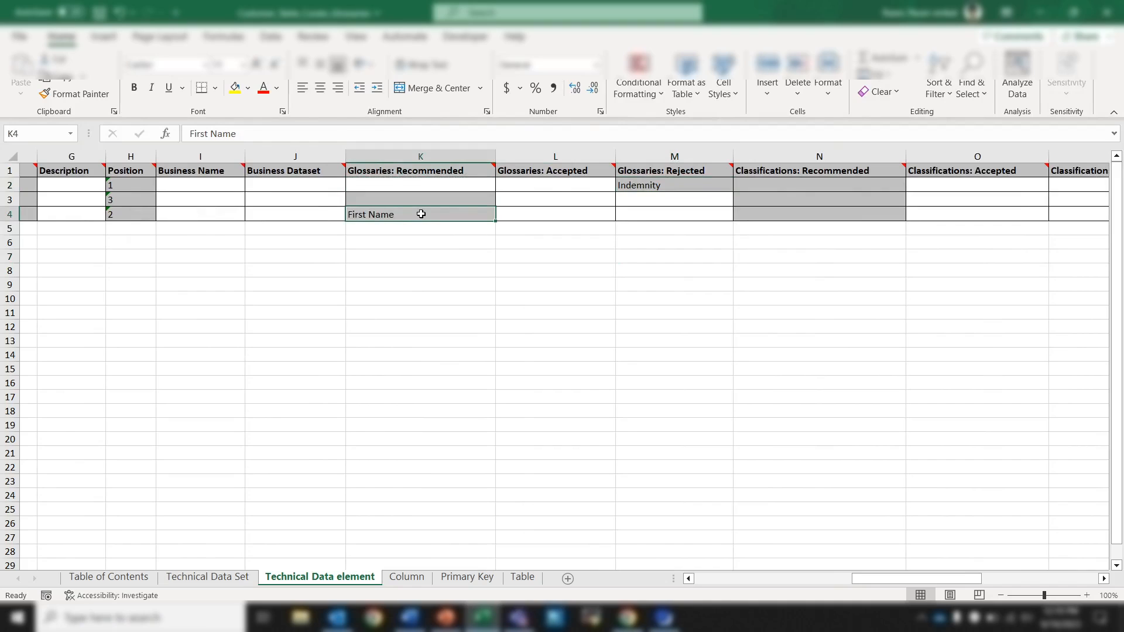
key("ctrl+x")
left_click(543, 216)
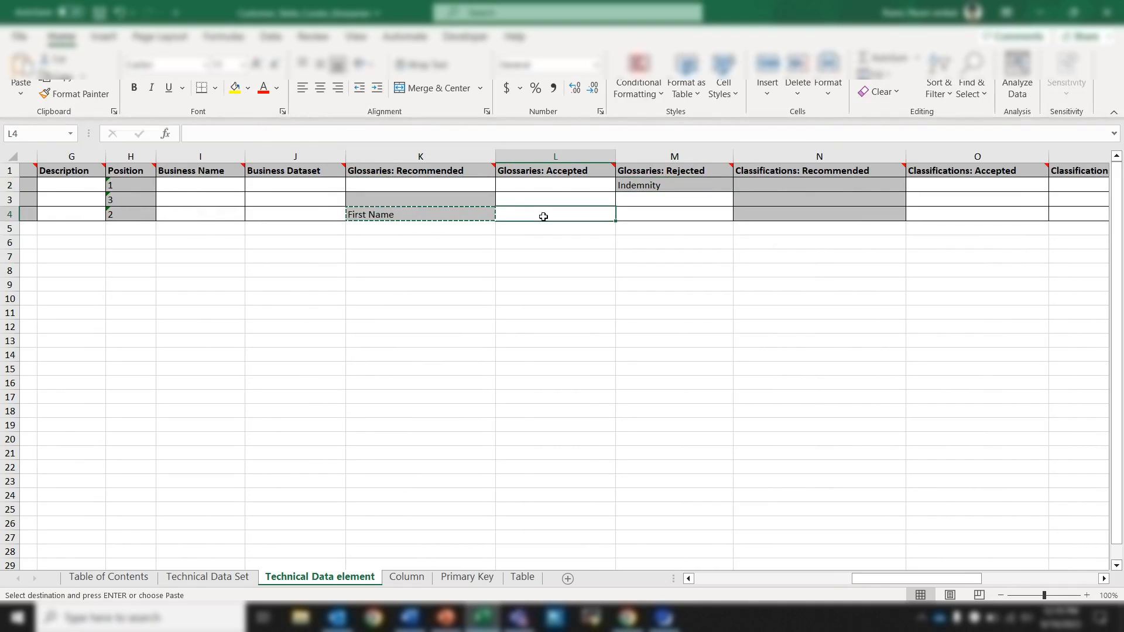
key("ctrl+v")
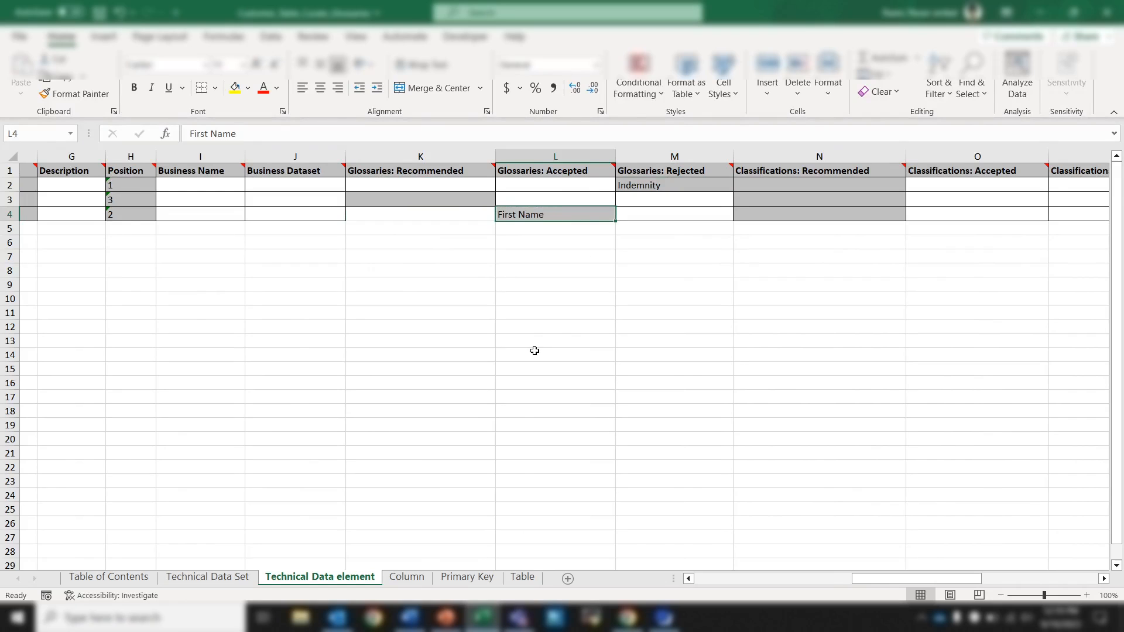
scroll(534, 351, "left", 3)
scroll(535, 351, "left", 3)
scroll(535, 350, "right", 8)
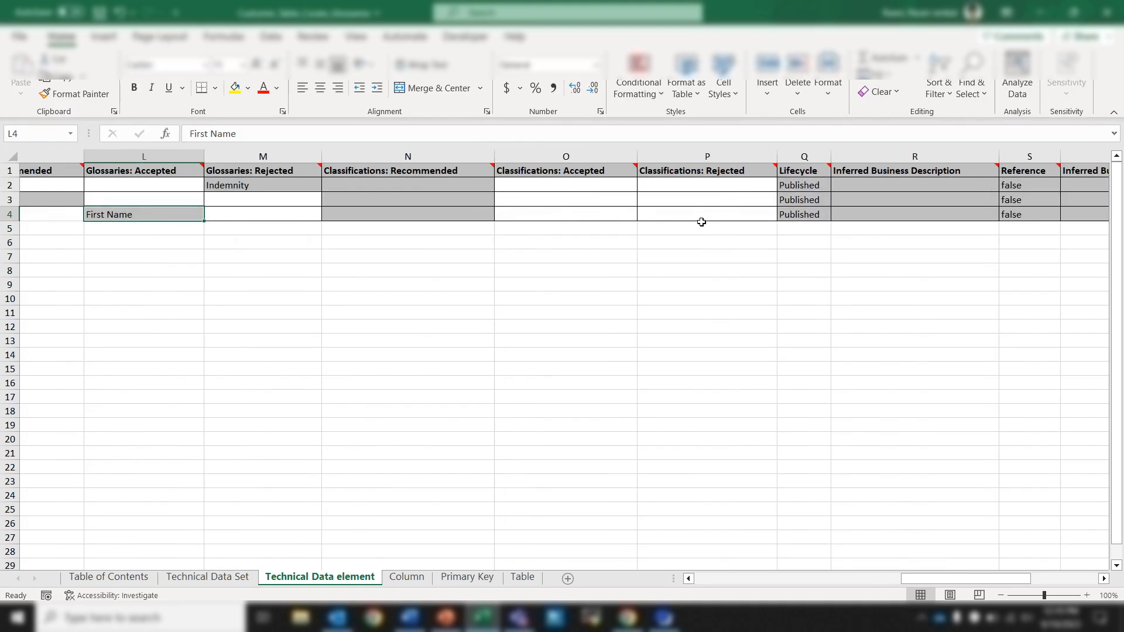
scroll(614, 247, "left", 5)
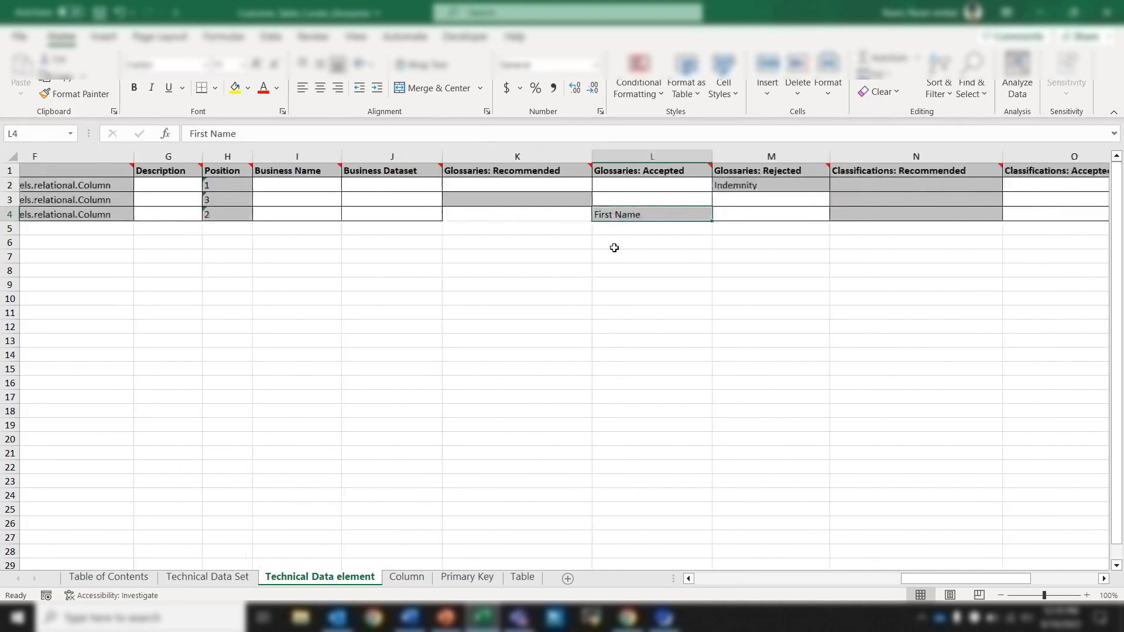
key("ctrl+s")
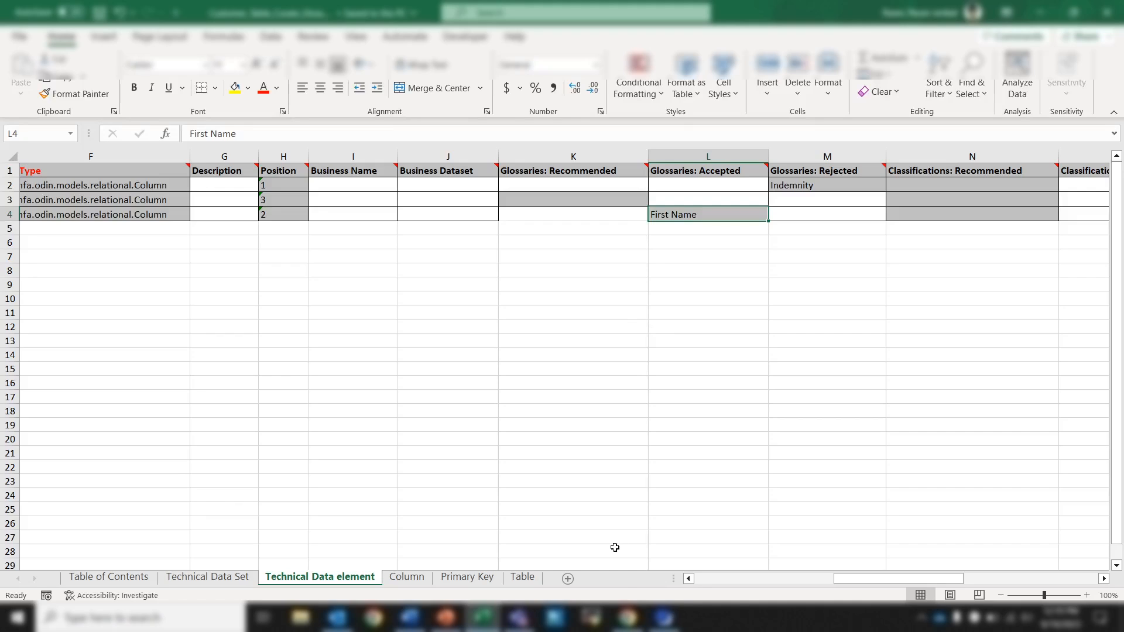
Switch to Data Governance and Catalog and create a new Import Assets job.
mouse_move(628, 617)
left_click(626, 553)
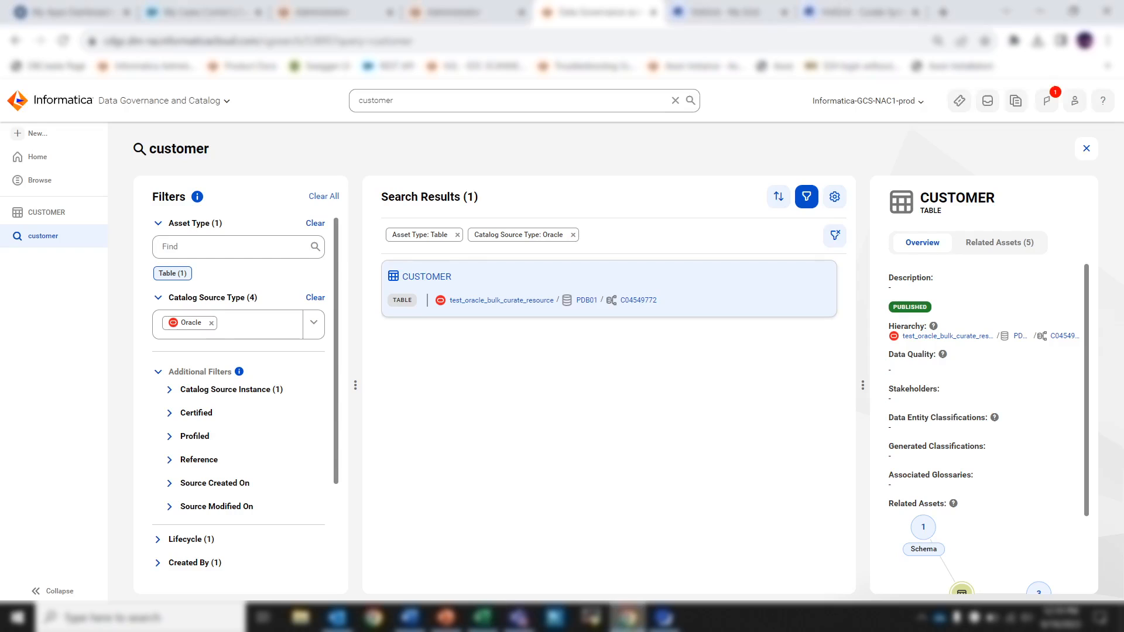
left_click(71, 137)
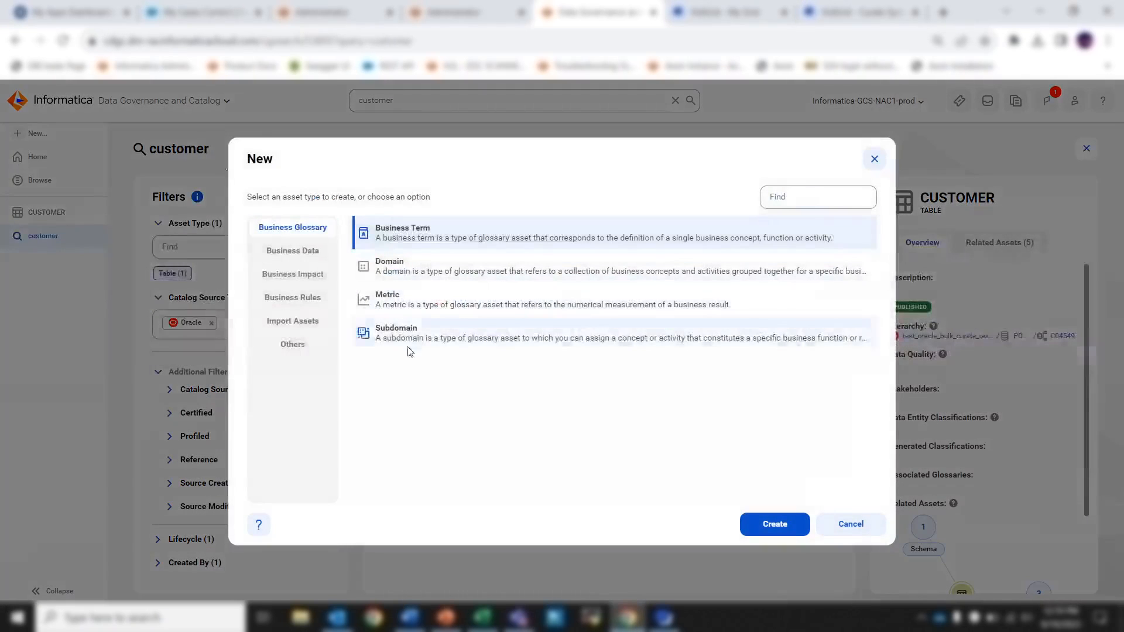
left_click(319, 322)
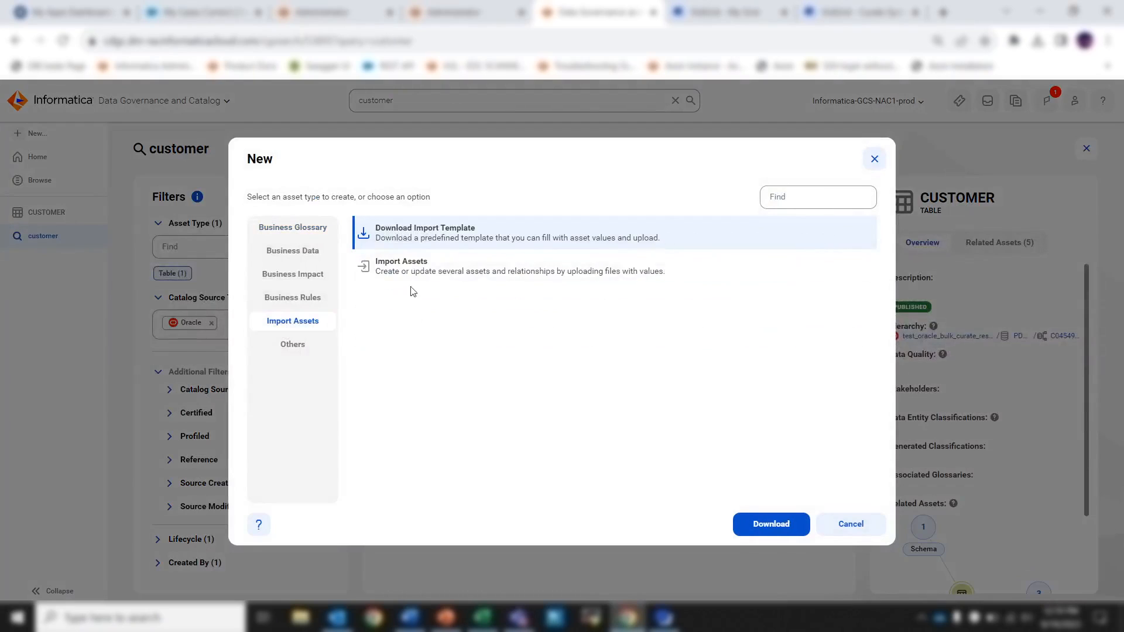
left_click(490, 269)
left_click(785, 517)
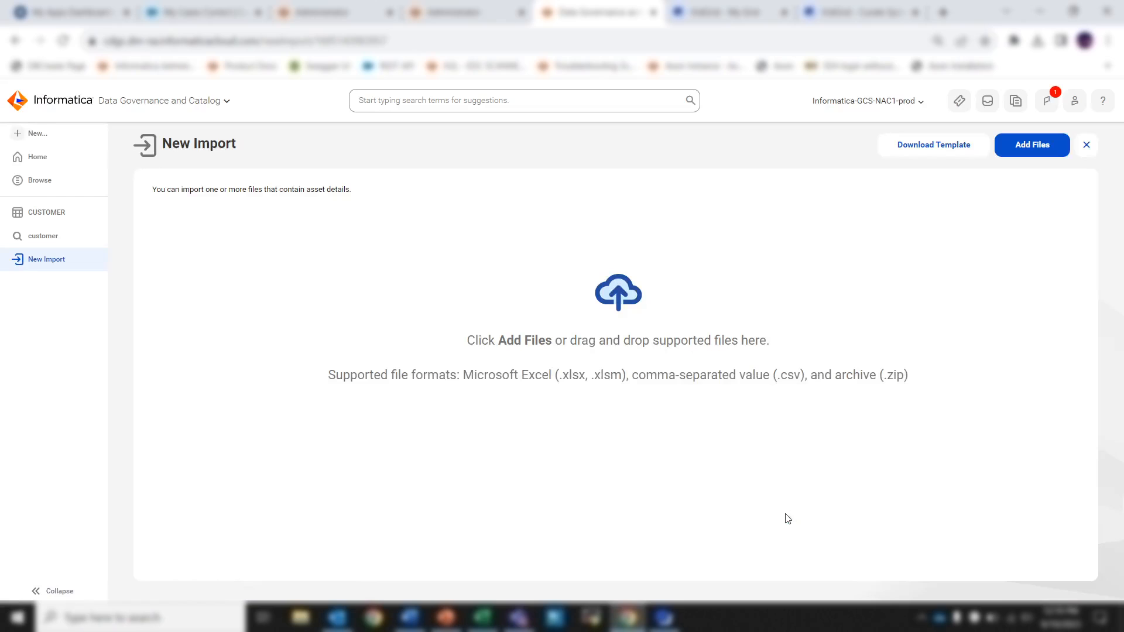
Add the Customer_Table_Curate_Glossaries workbook from the Downloads folder to the new import.
left_click(1049, 145)
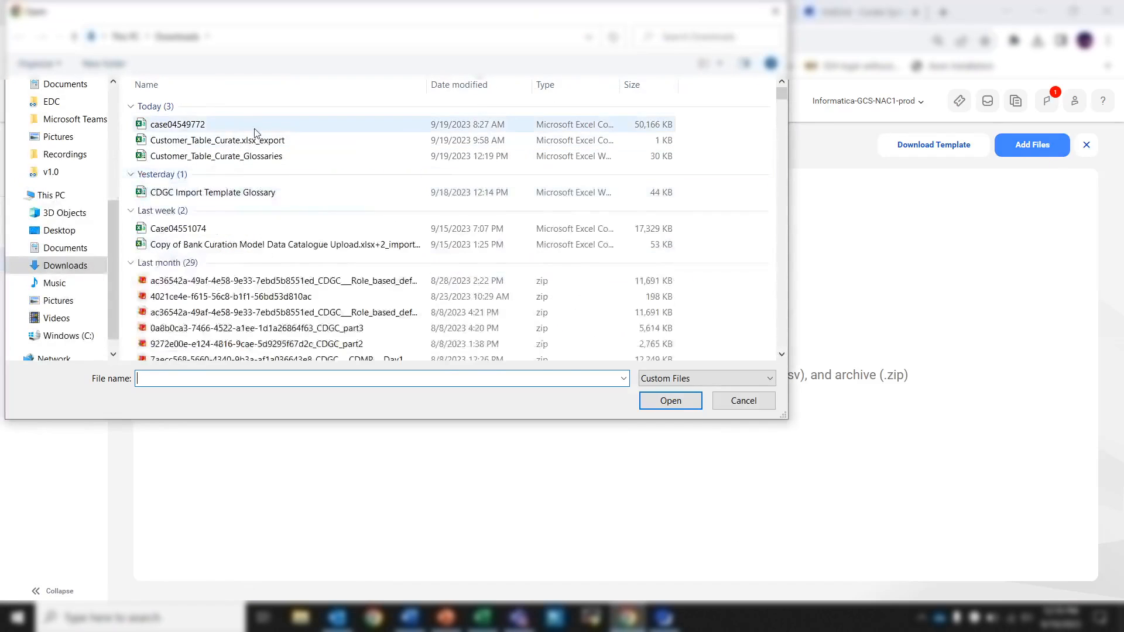
left_click(295, 128)
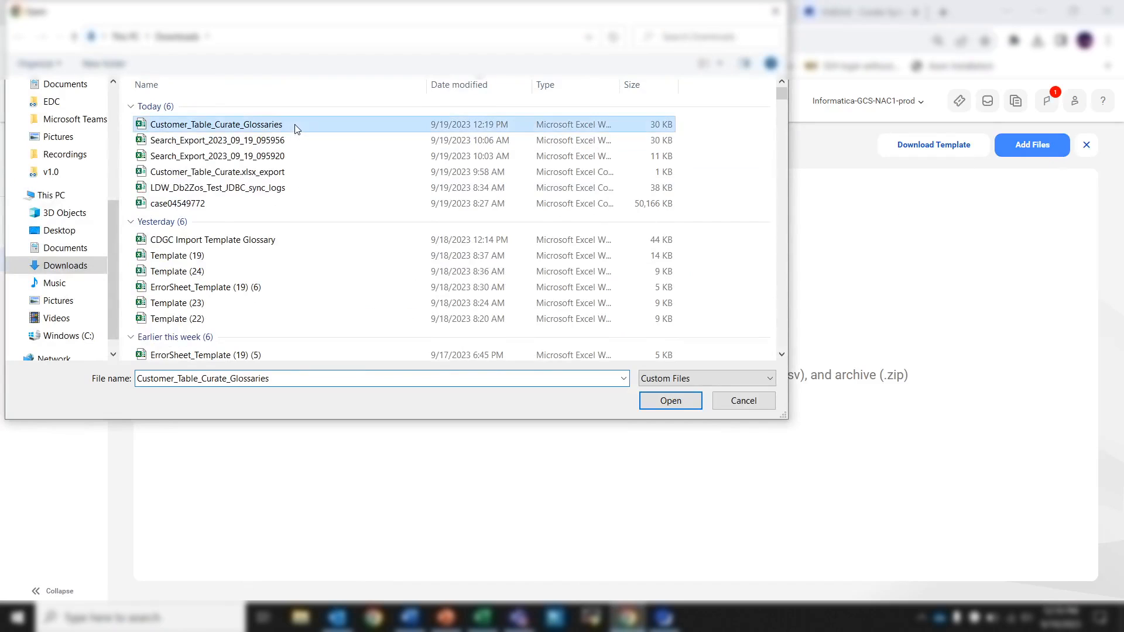
left_click(640, 398)
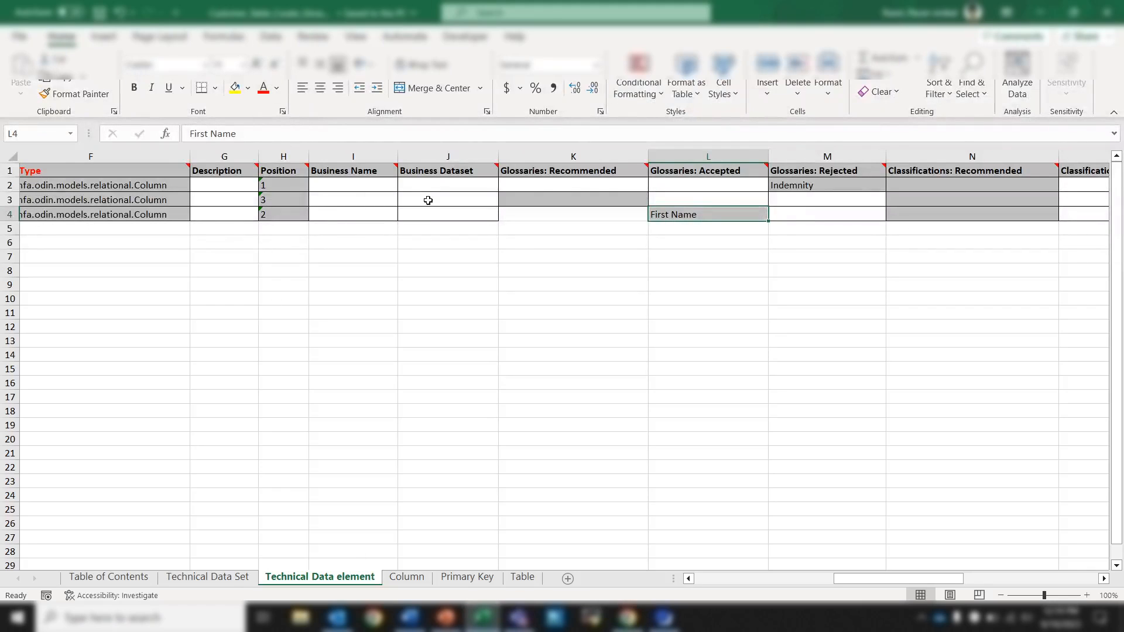
left_click(641, 627)
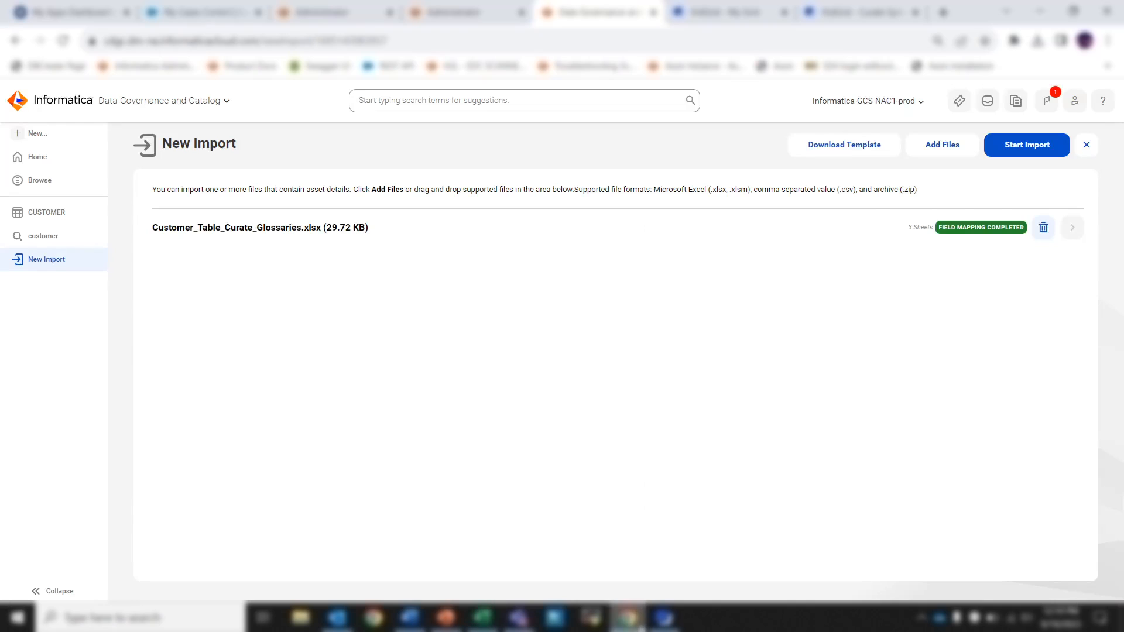
Start the import with the proposed job name and Skip errors and warnings, and expand the file's sheet breakdown in the job summary.
left_click(1039, 152)
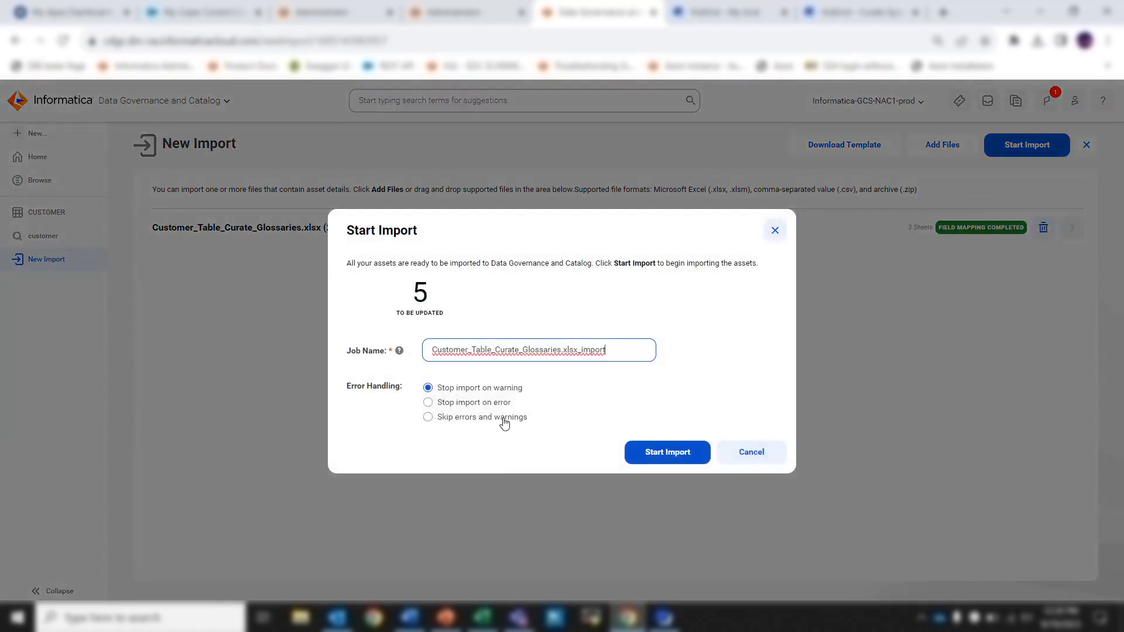
left_click(503, 421)
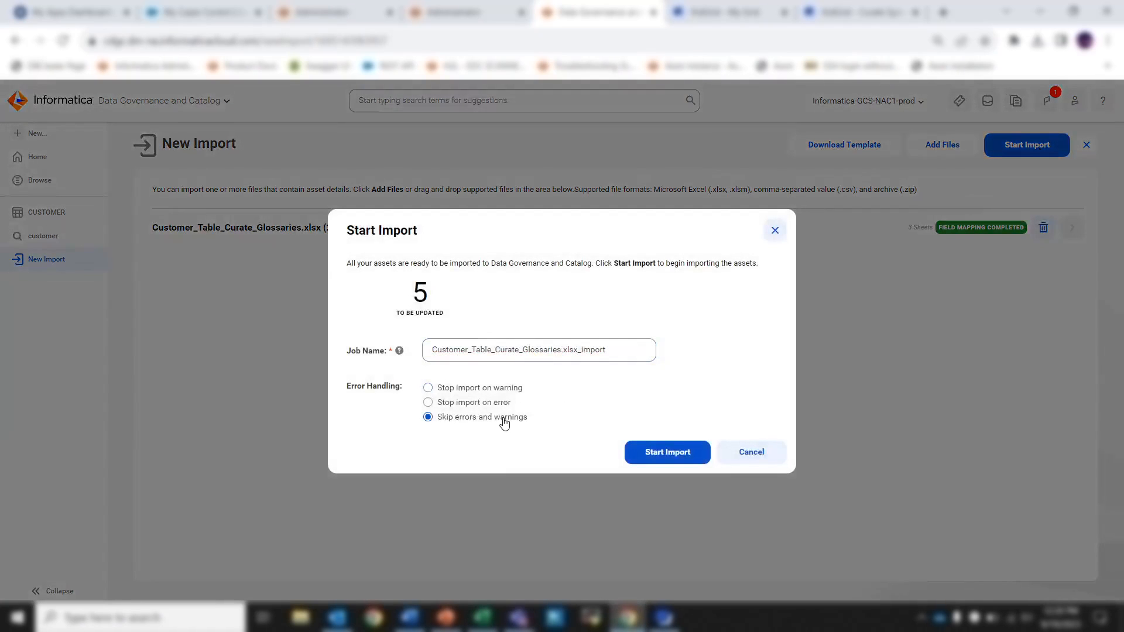
left_click(688, 456)
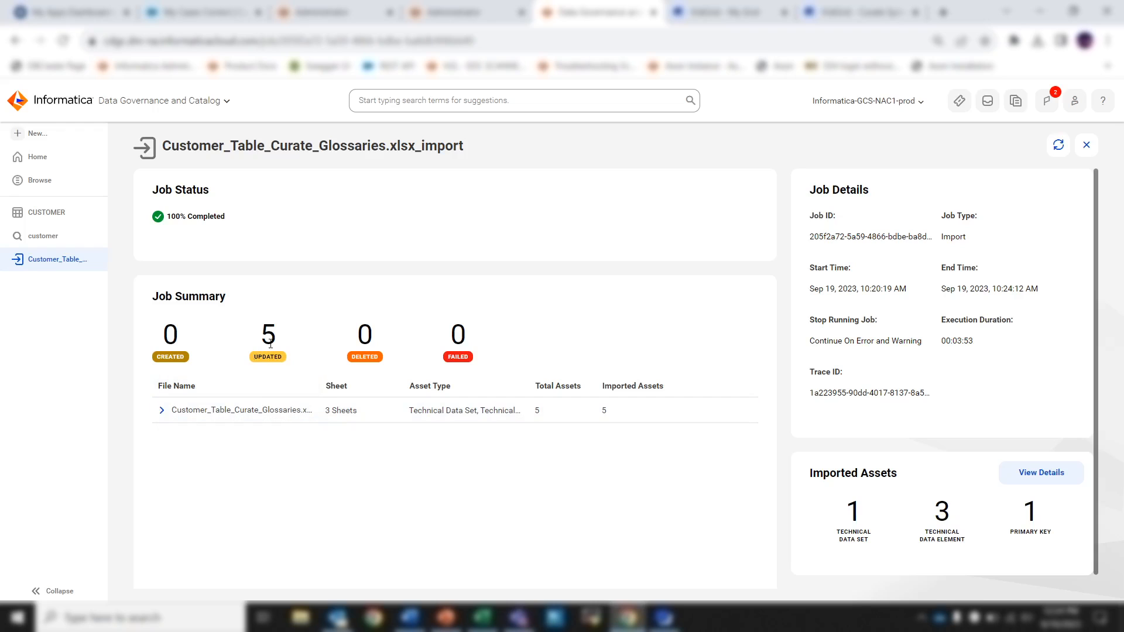
left_click(162, 412)
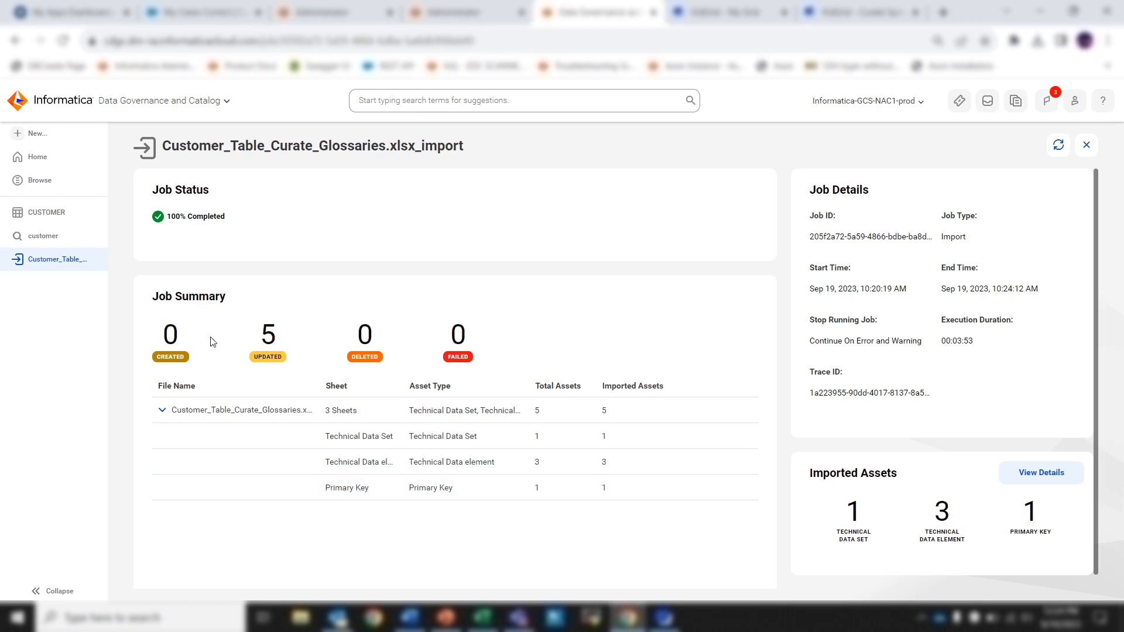
Refresh the CUSTOMER table's data elements and check the accepted and declined glossaries of the ID column.
left_click(65, 213)
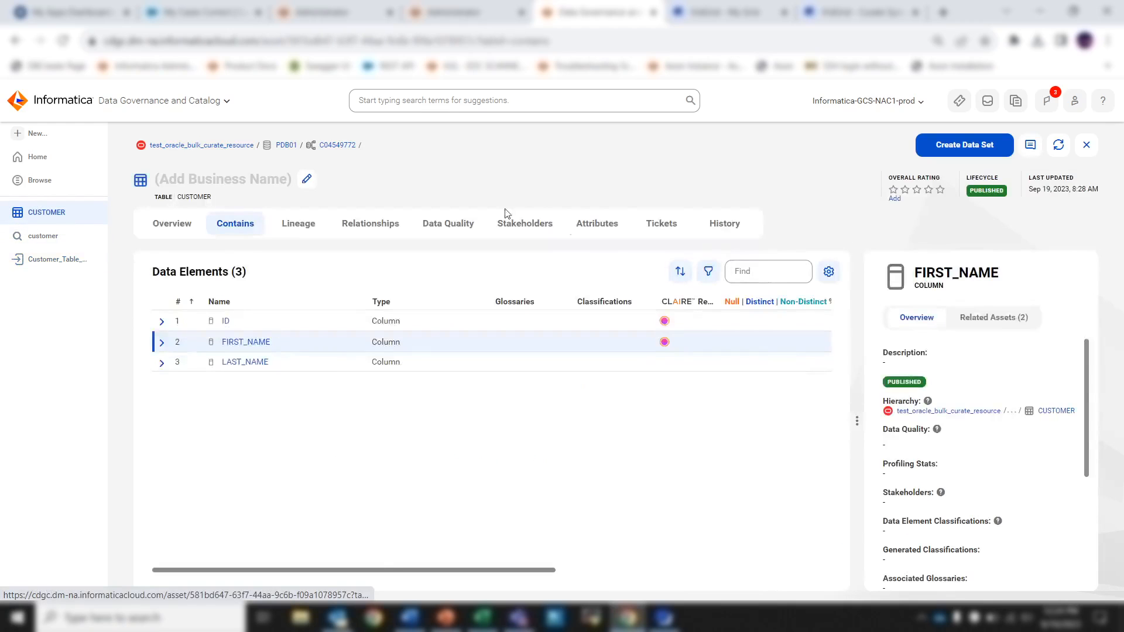
left_click(1059, 144)
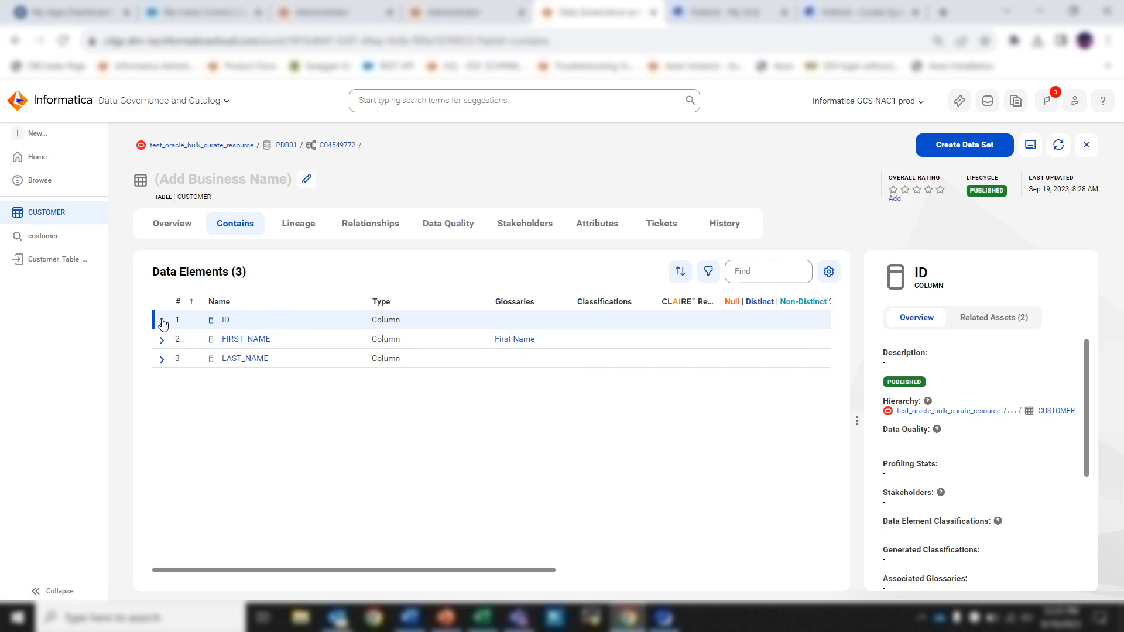
left_click(225, 321)
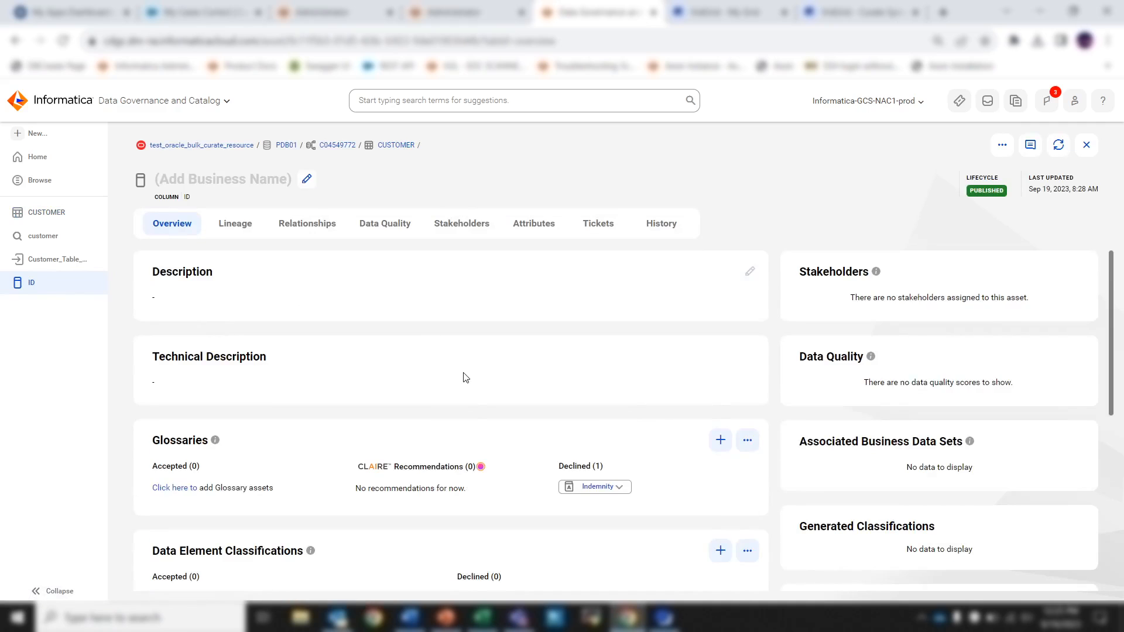
scroll(465, 377, "down", 1)
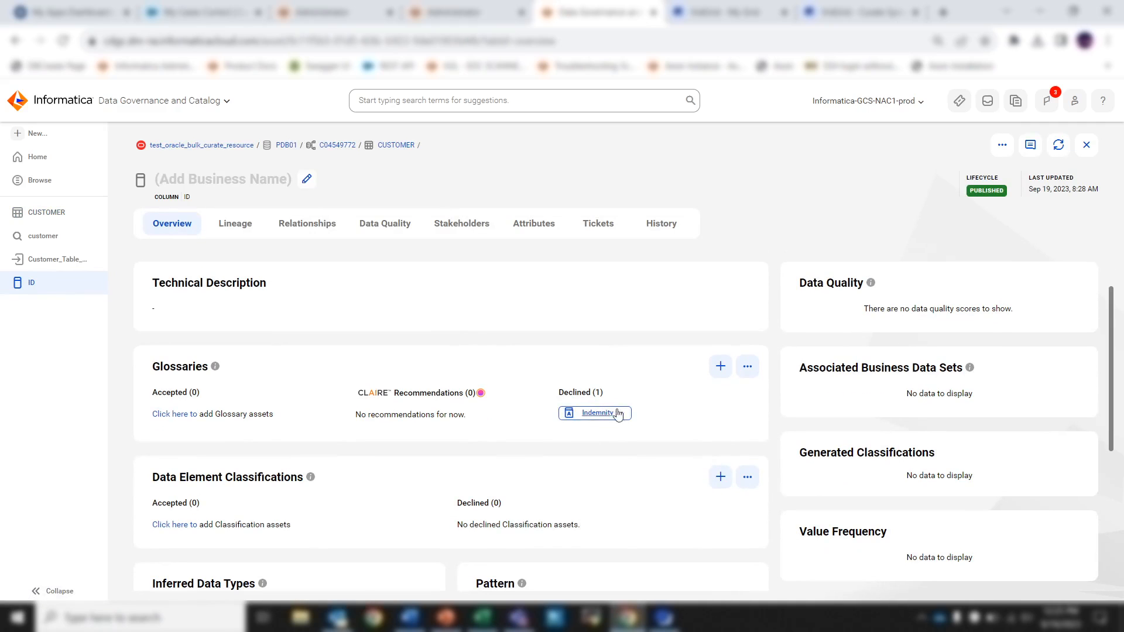
mouse_move(585, 416)
scroll(611, 334, "up", 1)
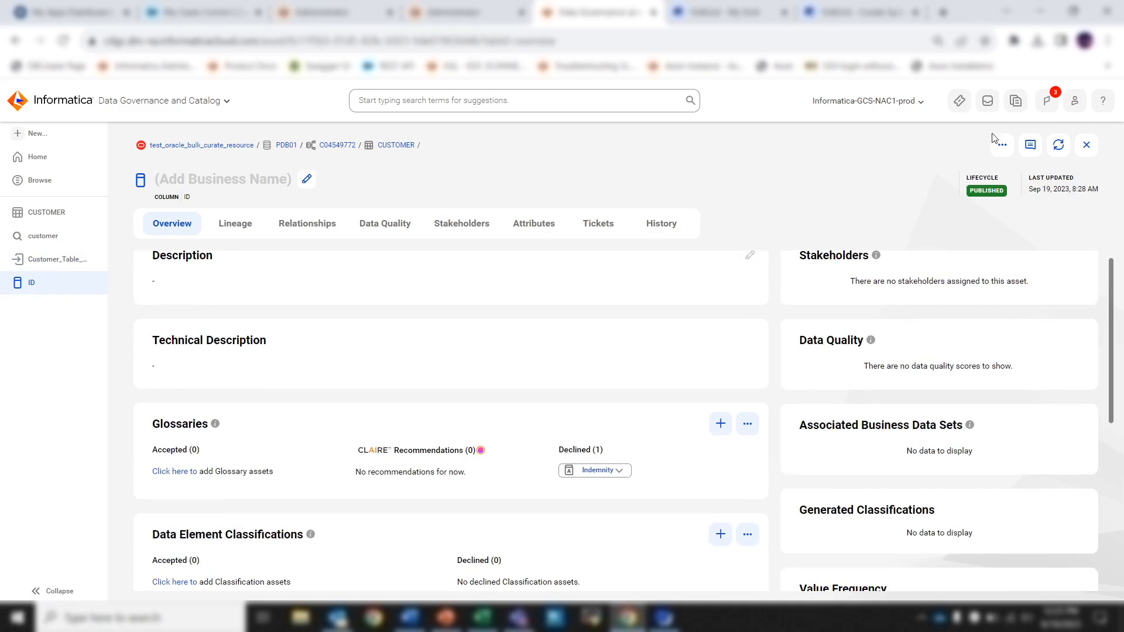
Review the catalog's job notifications, and switch to Outlook to read the export and bulk import completion e-mails.
left_click(1047, 102)
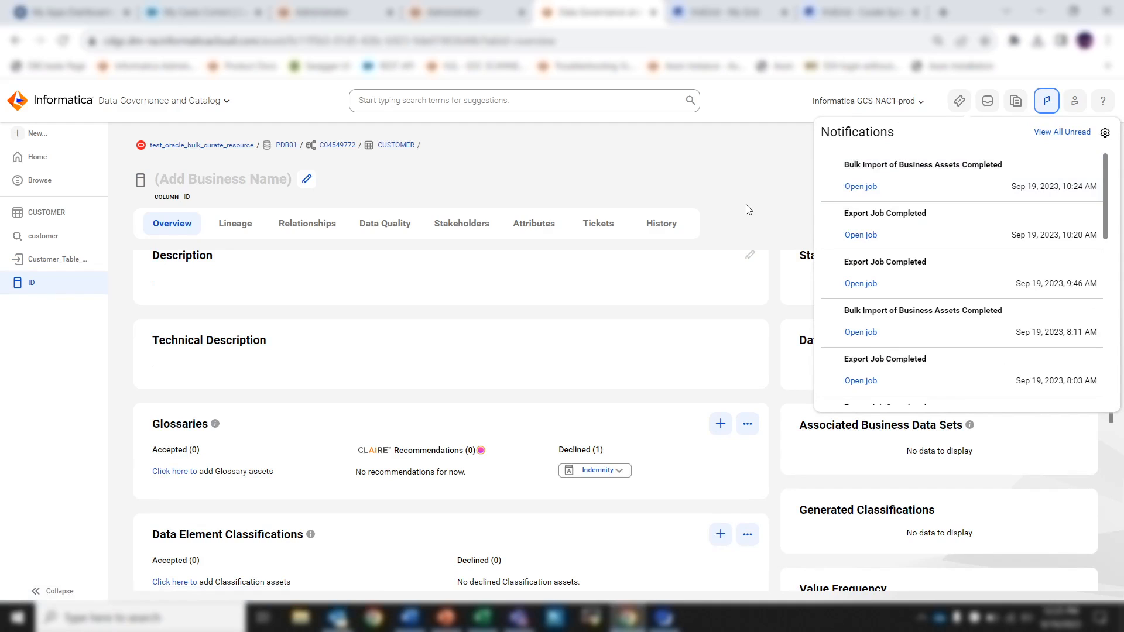
key("alt+Tab")
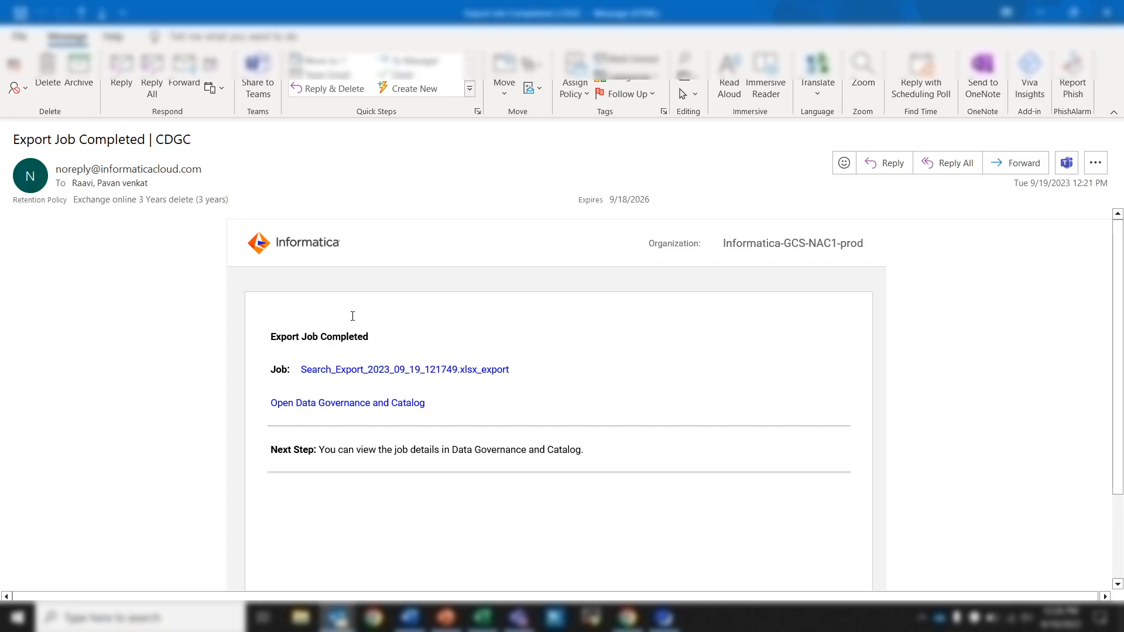
left_click_drag(267, 336, 392, 335)
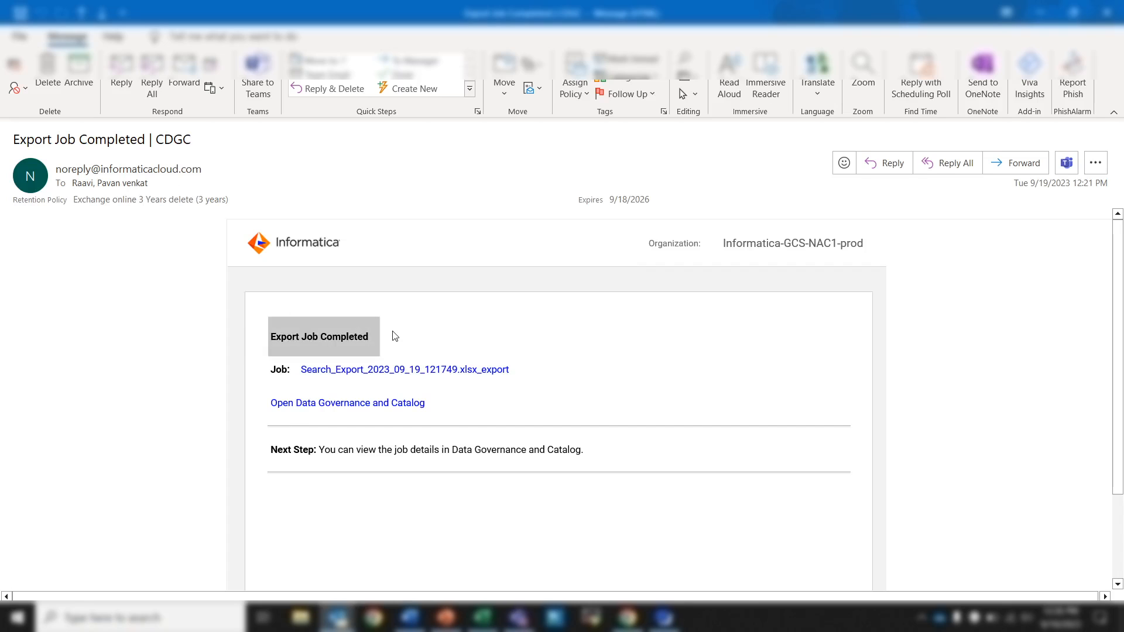
left_click(393, 335)
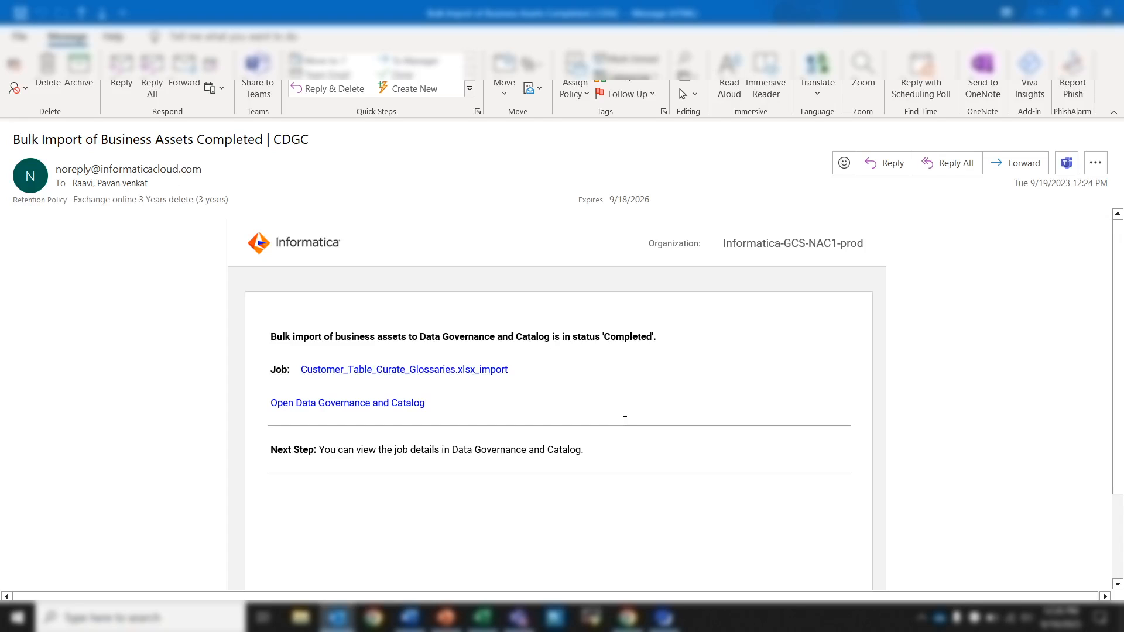
double_click(616, 339)
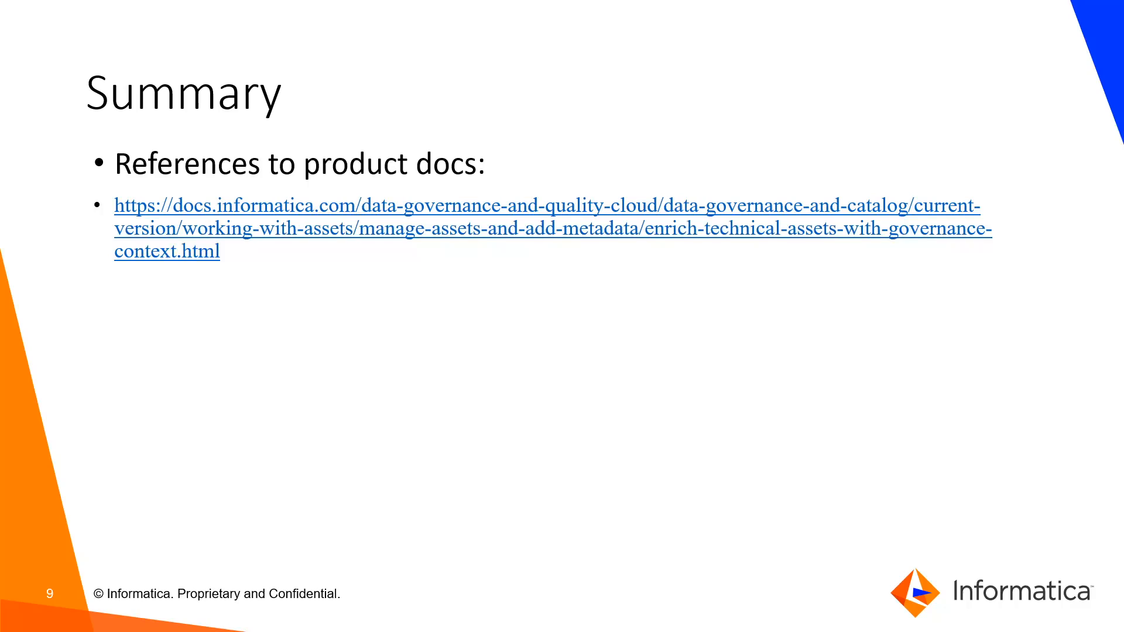
key("Right")
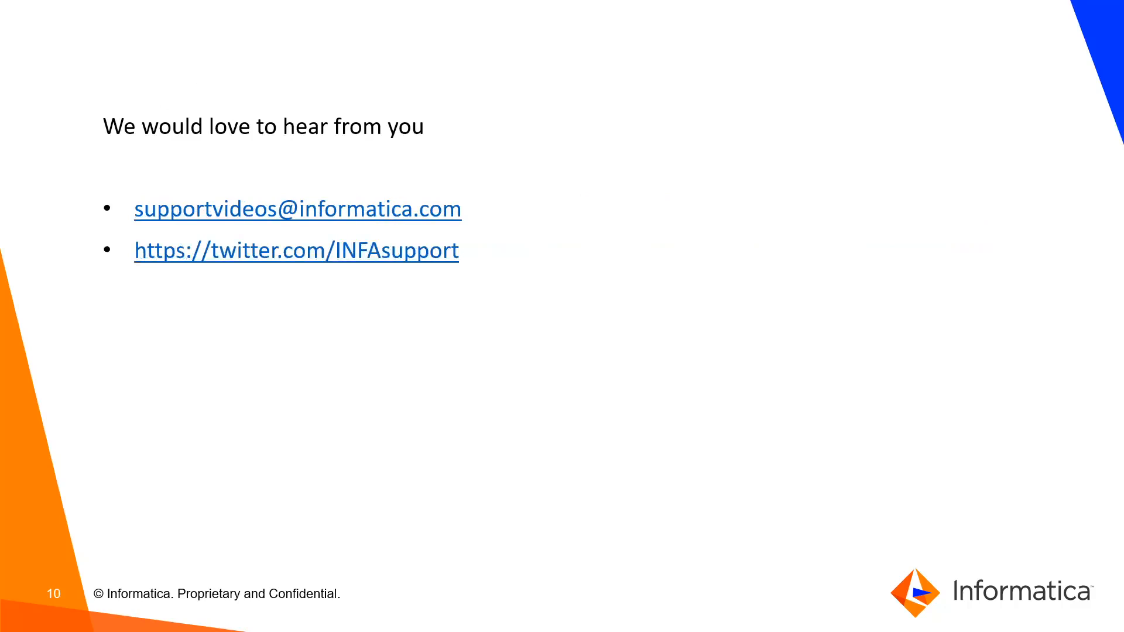